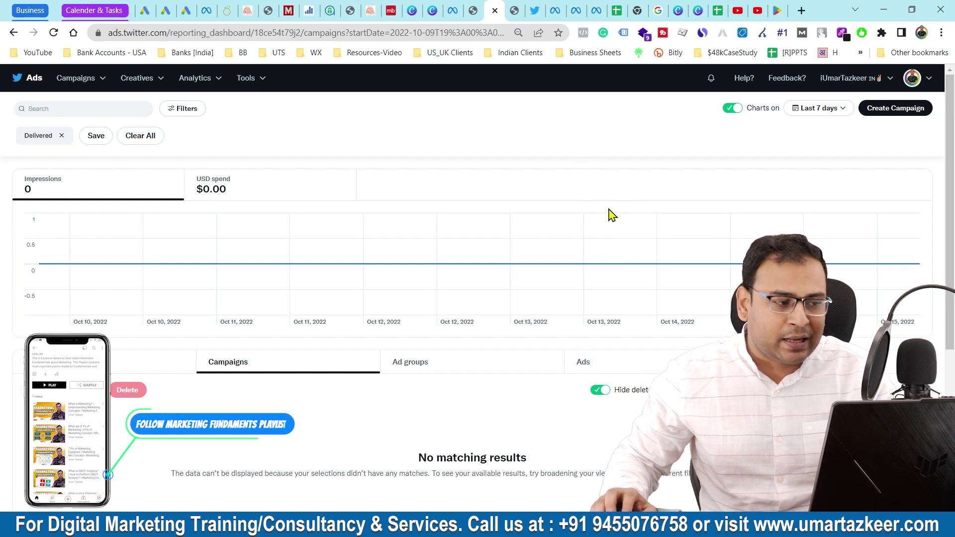
- Open the app manager and start adding a new app with Android as its platform
{"action": "left_click", "coordinate": [247, 83]}
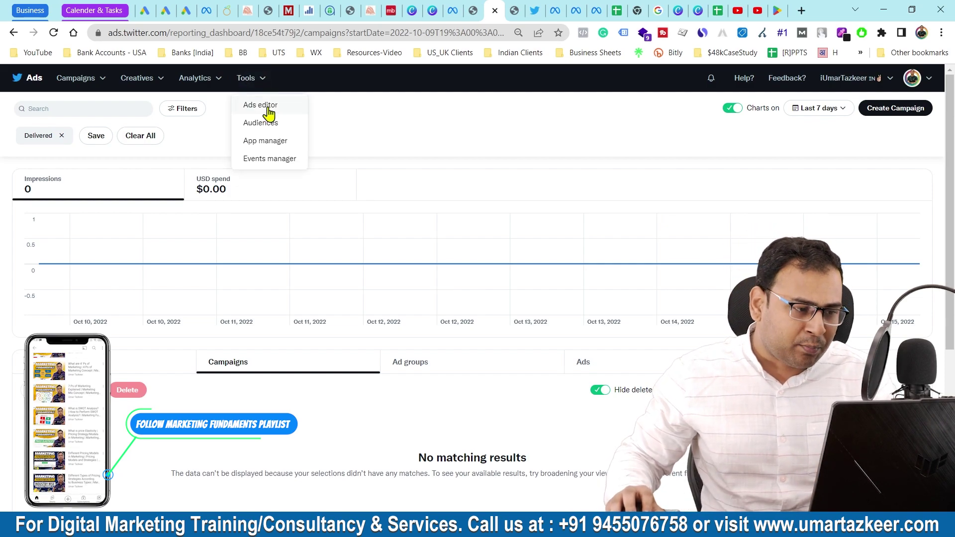
{"action": "left_click", "coordinate": [260, 141]}
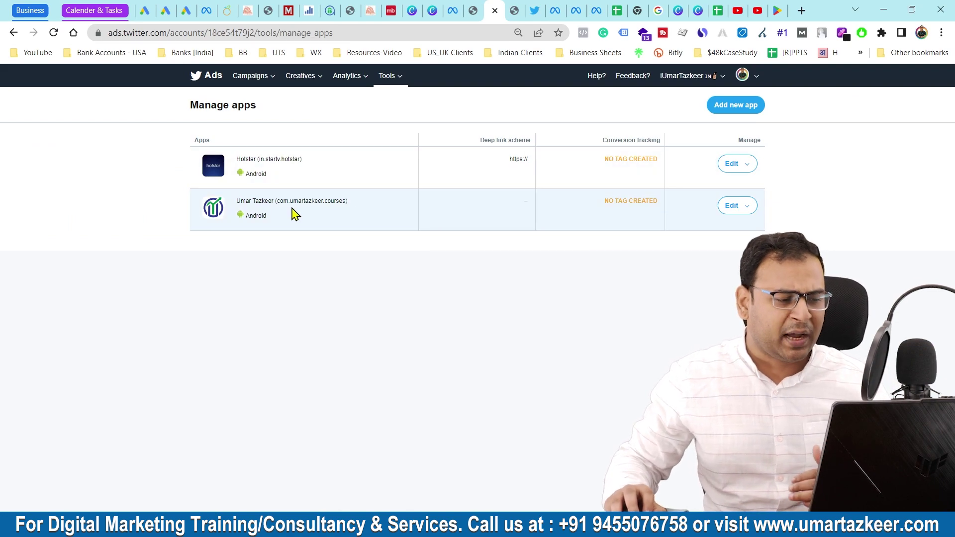
{"action": "left_click", "coordinate": [716, 107]}
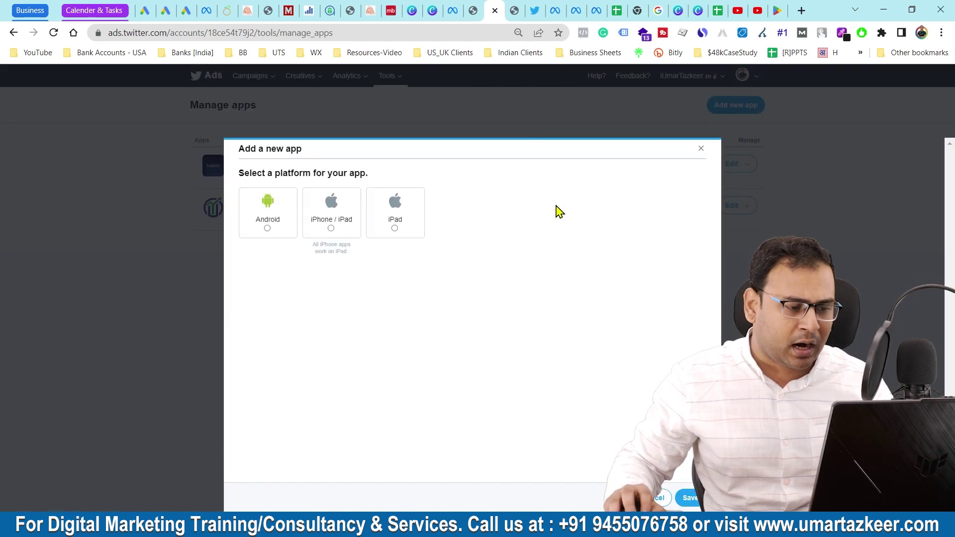
{"action": "left_click", "coordinate": [282, 217]}
{"action": "left_click", "coordinate": [311, 292]}
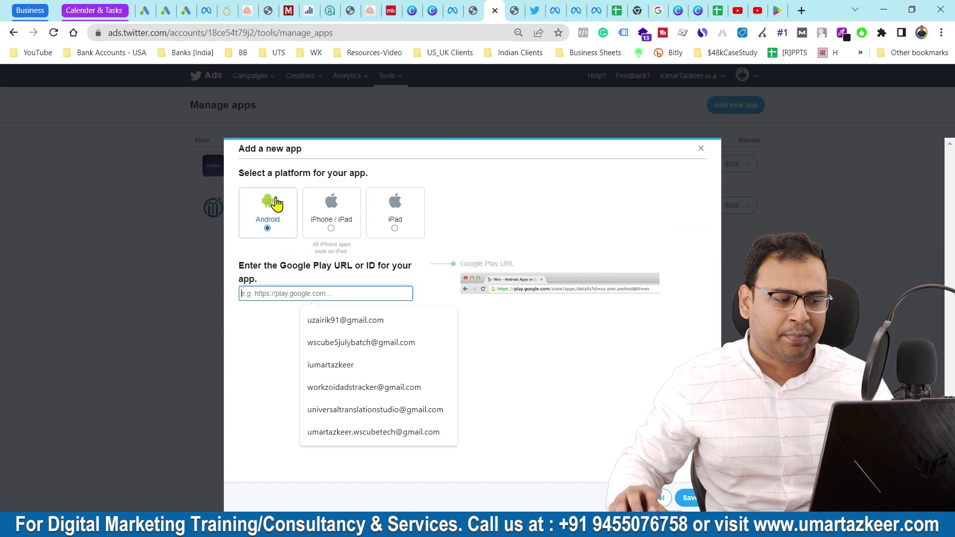
{"action": "left_click", "coordinate": [270, 224]}
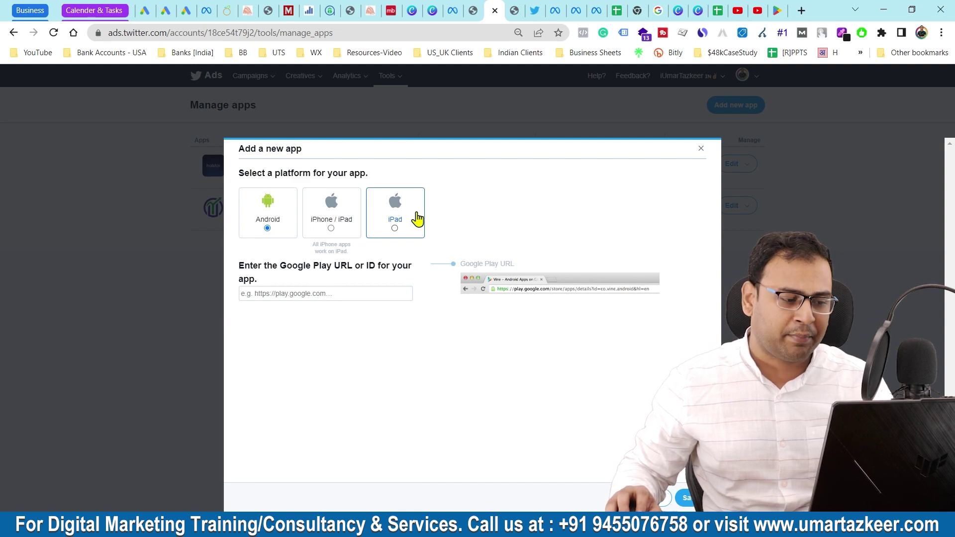
{"action": "left_click_drag", "start_coordinate": [287, 266], "coordinate": [352, 265]}
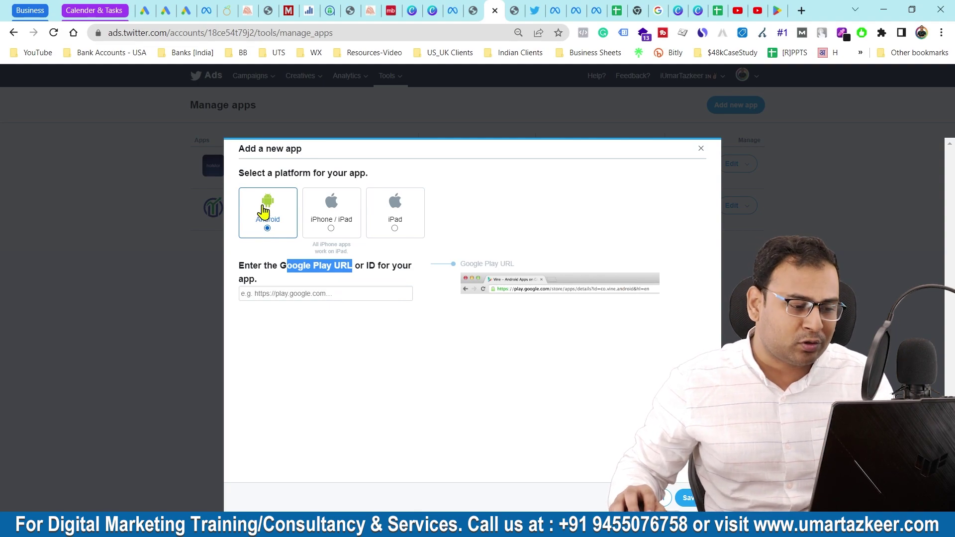
- Find the Google app on Google Play by searching for "Google" and copy its store page URL
{"action": "left_click", "coordinate": [787, 7]}
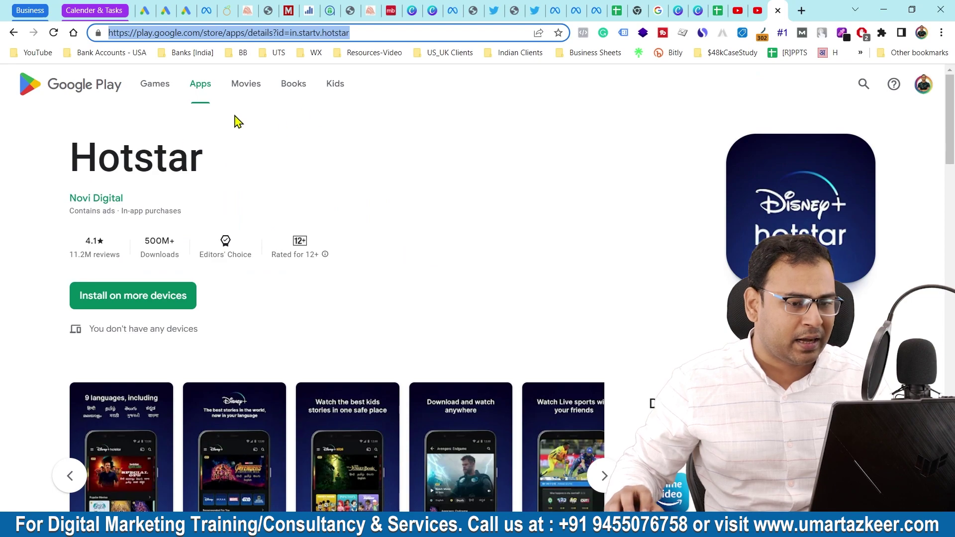
{"action": "left_click", "coordinate": [857, 93]}
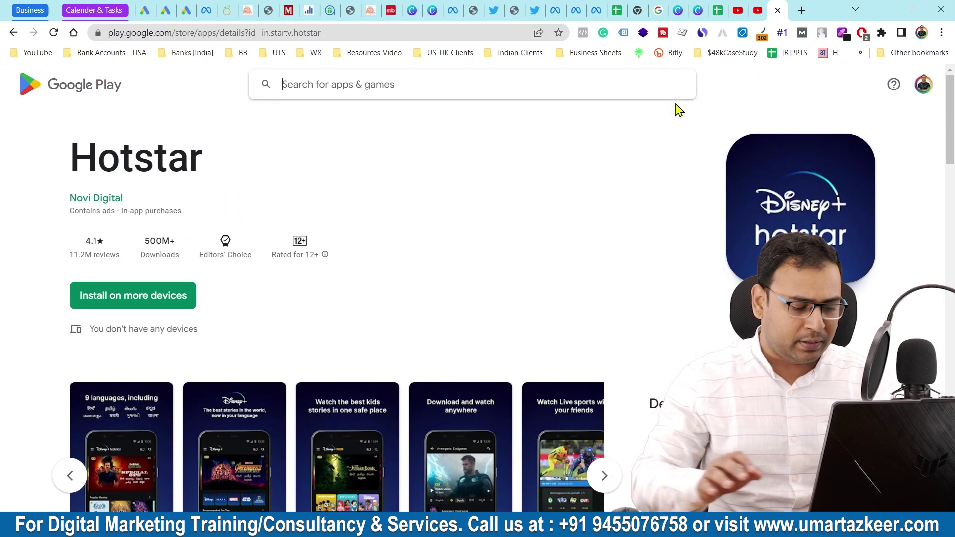
{"action": "type", "text": "Google"}
{"action": "key", "text": "Return"}
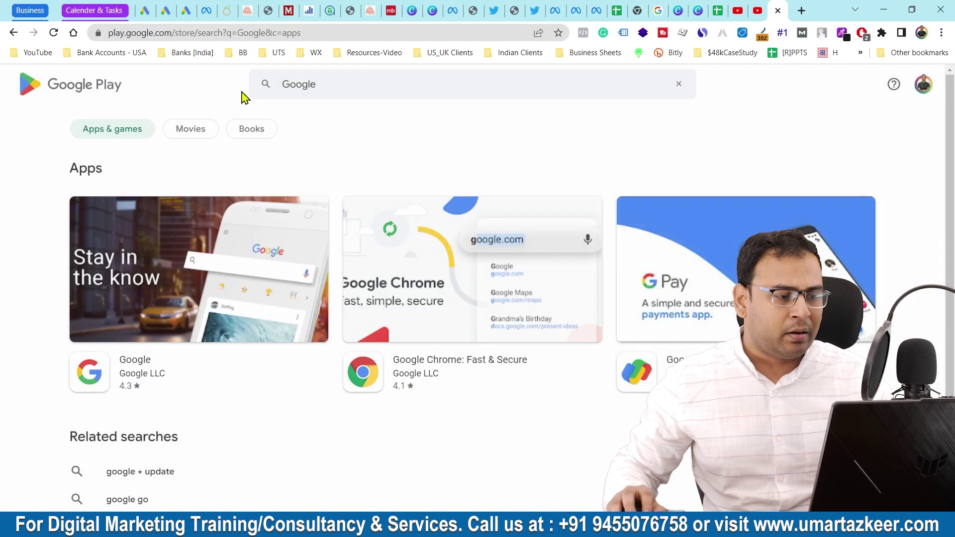
{"action": "scroll", "coordinate": [298, 234], "scroll_direction": "down", "scroll_amount": 1}
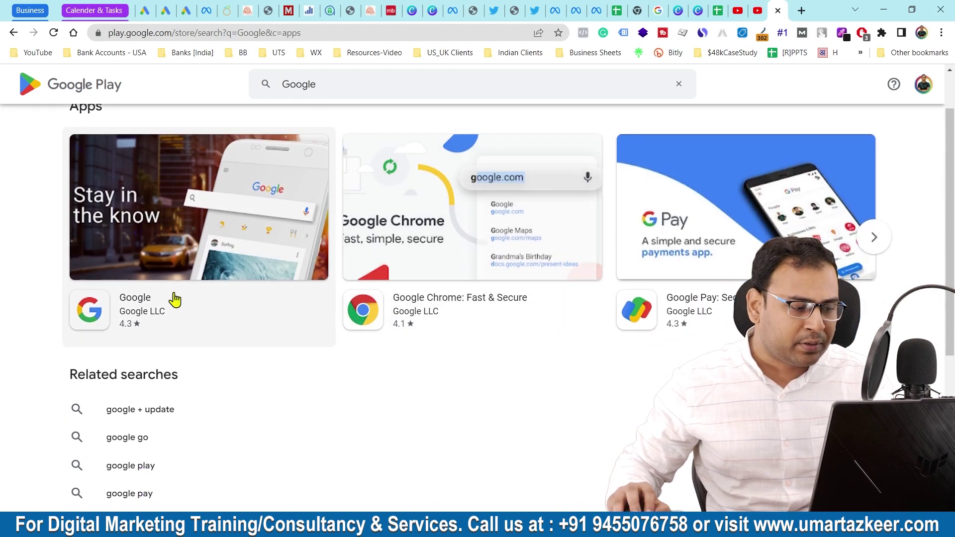
{"action": "left_click", "coordinate": [209, 300]}
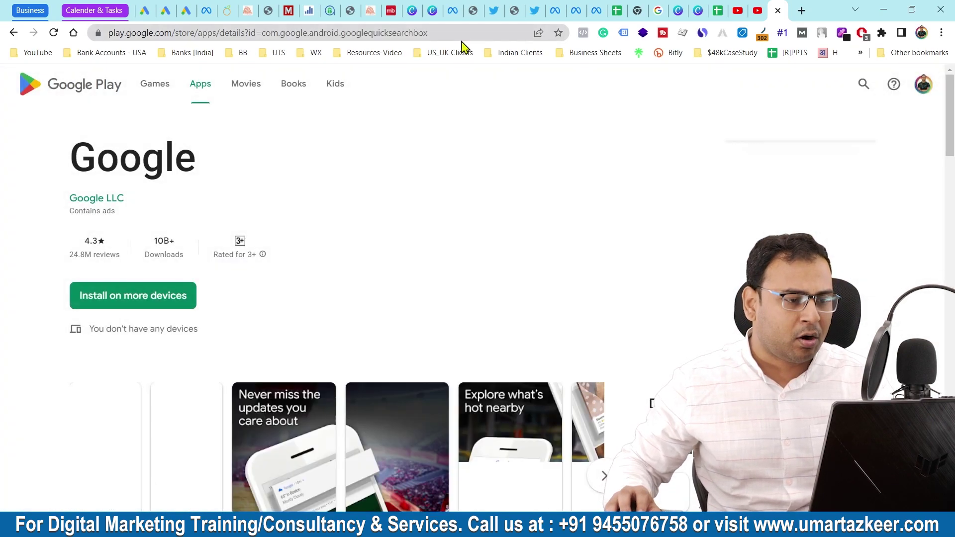
{"action": "triple_click", "coordinate": [456, 35]}
{"action": "key", "text": "ctrl+c"}
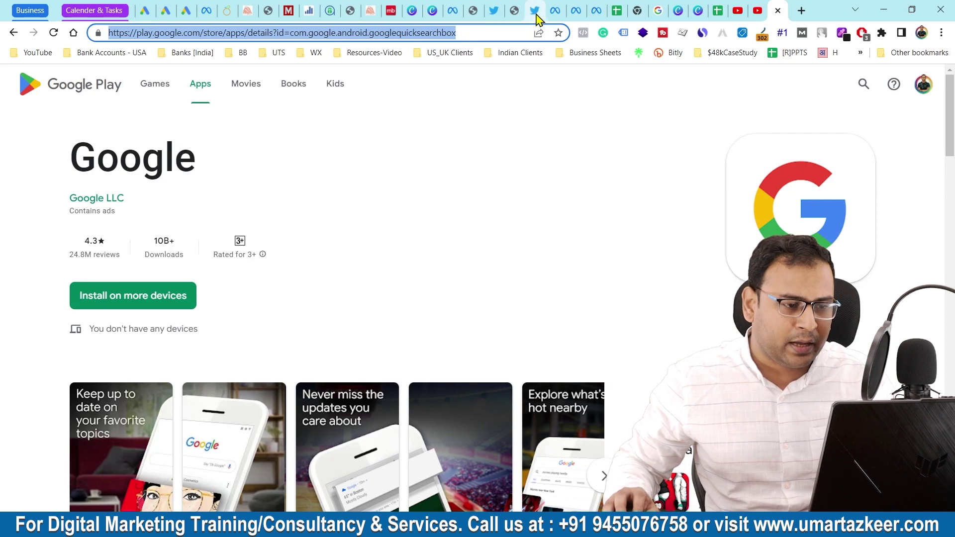
- Return to Twitter Ads and enter the copied Google Play URL for the new Android app
{"action": "left_click", "coordinate": [518, 10]}
{"action": "left_click", "coordinate": [493, 10]}
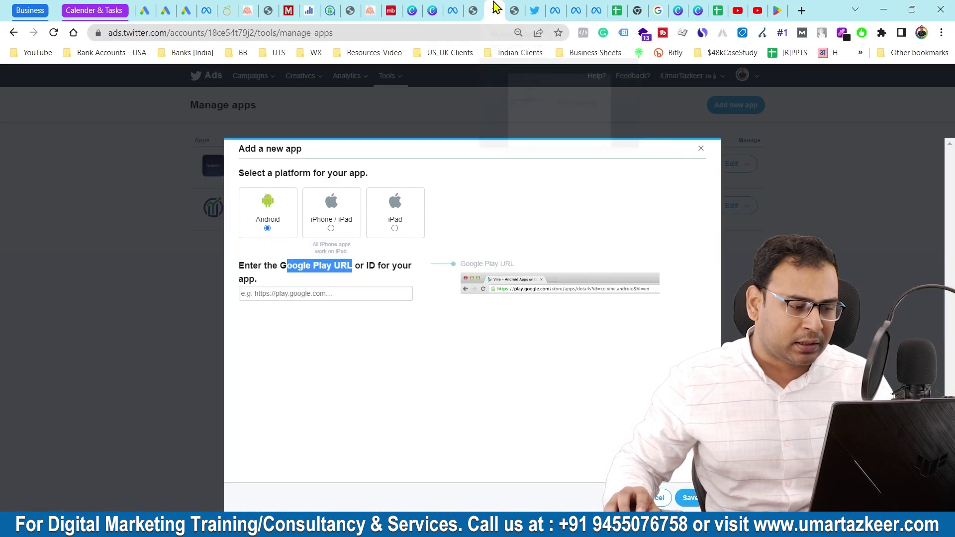
{"action": "left_click", "coordinate": [329, 294]}
{"action": "key", "text": "ctrl+v"}
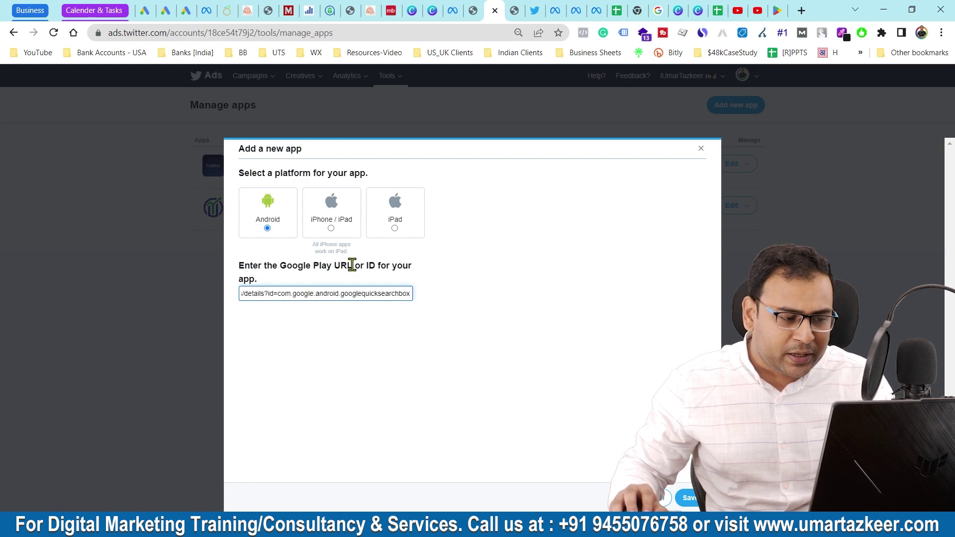
{"action": "left_click_drag", "start_coordinate": [354, 265], "coordinate": [297, 269]}
{"action": "left_click", "coordinate": [297, 270]}
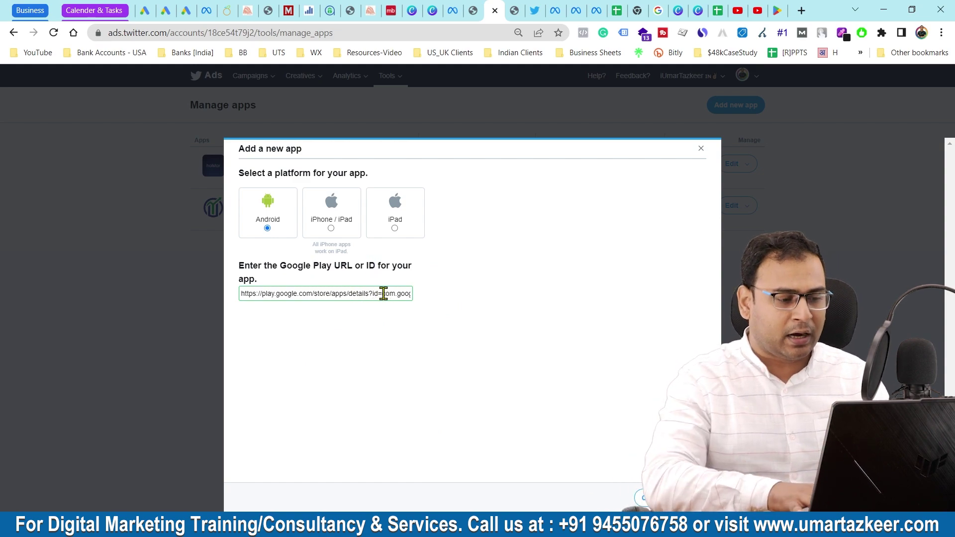
{"action": "scroll", "coordinate": [383, 294], "scroll_direction": "up", "scroll_amount": 4}
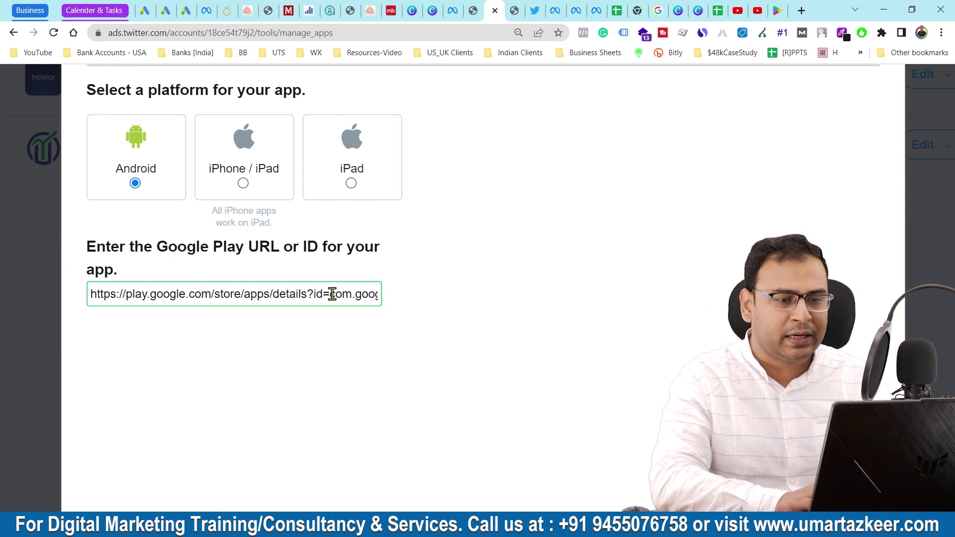
- Trim the Google Play page's address down to the app ID com.google.android.googlequicksearchbox
{"action": "key", "text": "ctrl+t"}
{"action": "key", "text": "ctrl+v"}
{"action": "key", "text": "Return"}
{"action": "left_click", "coordinate": [355, 32]}
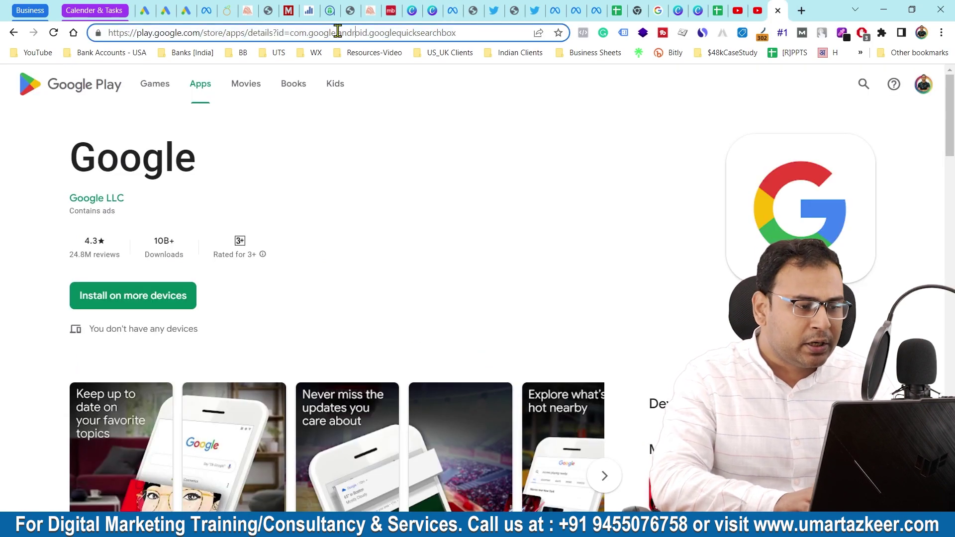
{"action": "left_click_drag", "start_coordinate": [290, 31], "coordinate": [90, 32]}
{"action": "key", "text": "BackSpace"}
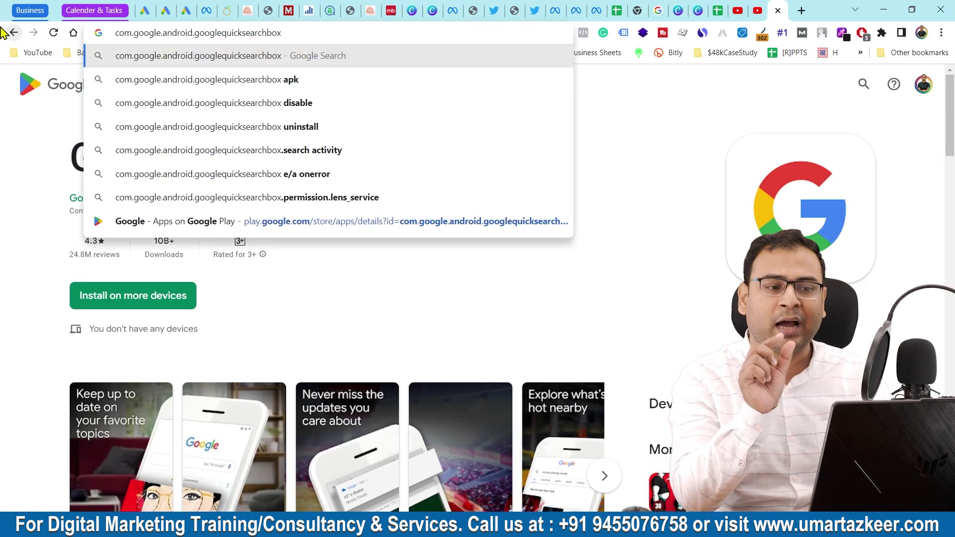
- Reduce the new app's Google Play URL in Twitter Ads to the ID com.google.android.googlequicksearchbox and save the app
{"action": "left_click", "coordinate": [494, 10]}
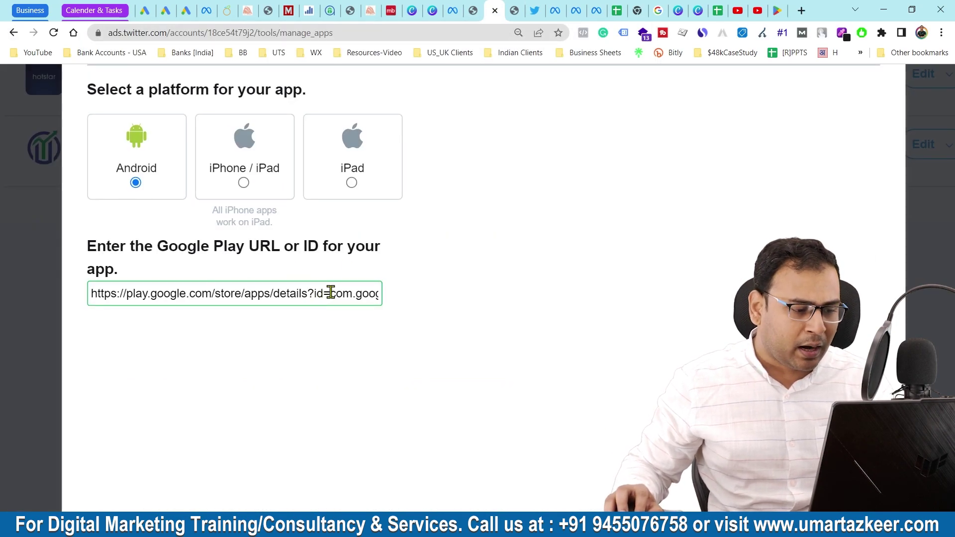
{"action": "left_click_drag", "start_coordinate": [330, 294], "coordinate": [23, 264]}
{"action": "key", "text": "BackSpace"}
{"action": "scroll", "coordinate": [402, 307], "scroll_direction": "down", "scroll_amount": 3}
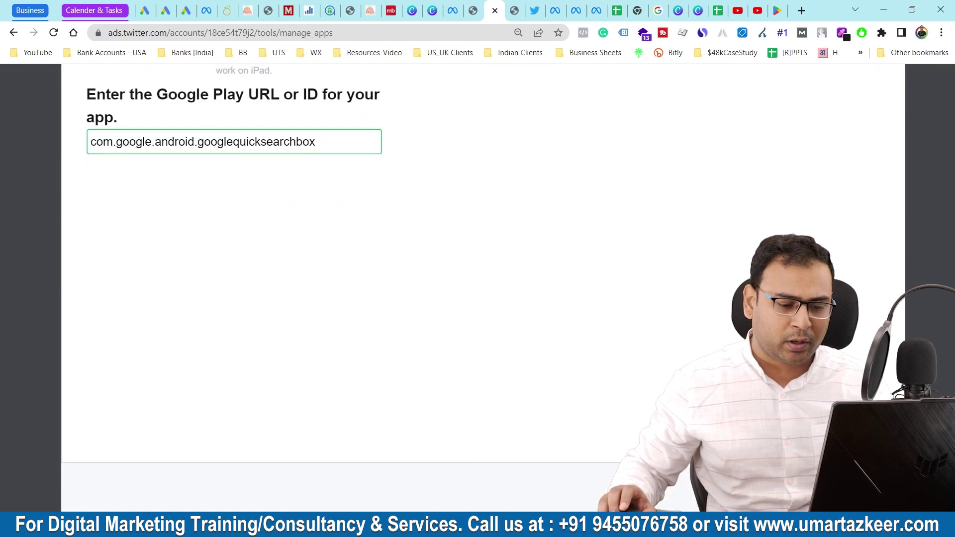
{"action": "key", "text": "ctrl+minus"}
{"action": "key", "text": "ctrl+minus"}
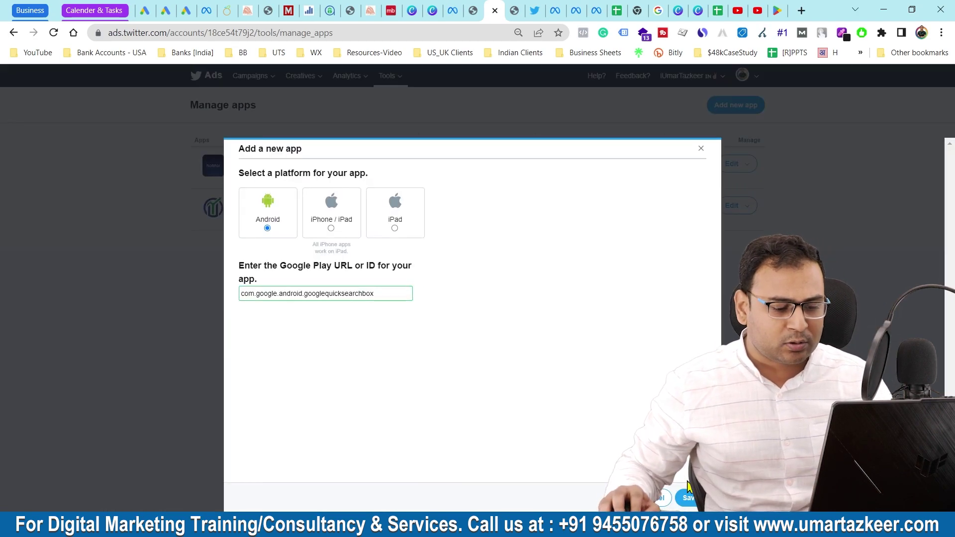
{"action": "left_click", "coordinate": [689, 494]}
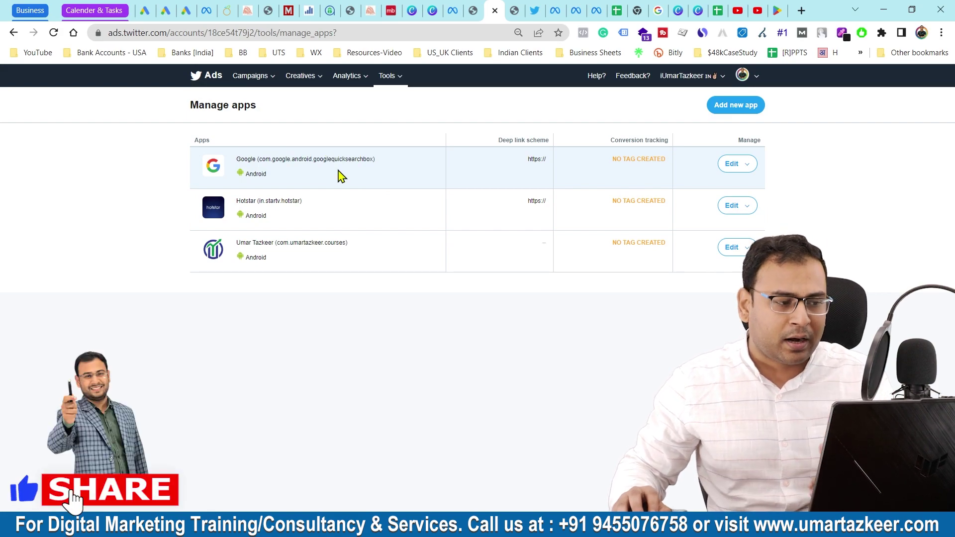
- Create a new campaign from the campaigns dashboard with the App installs objective
{"action": "mouse_move", "coordinate": [258, 80]}
{"action": "left_click", "coordinate": [246, 95]}
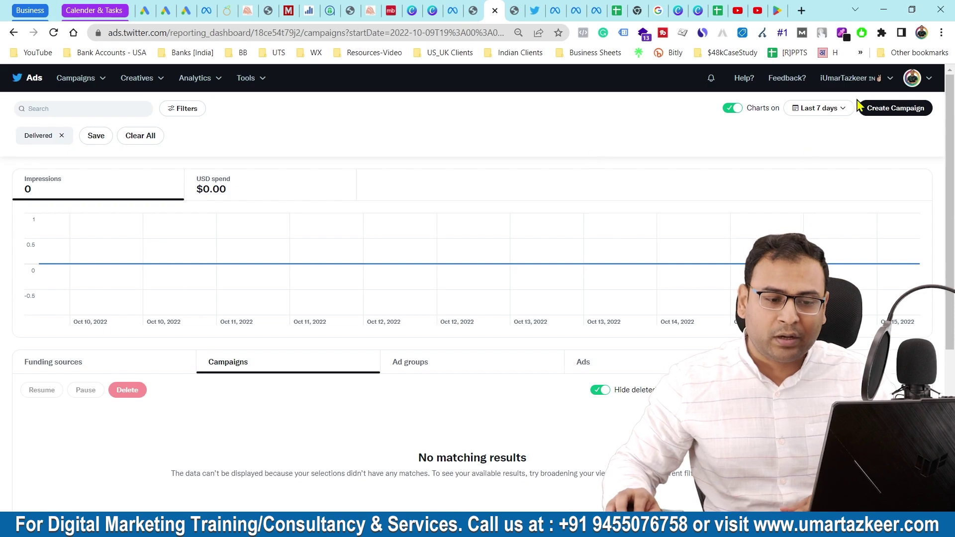
{"action": "left_click", "coordinate": [896, 108]}
{"action": "left_click", "coordinate": [642, 219]}
{"action": "left_click", "coordinate": [657, 386]}
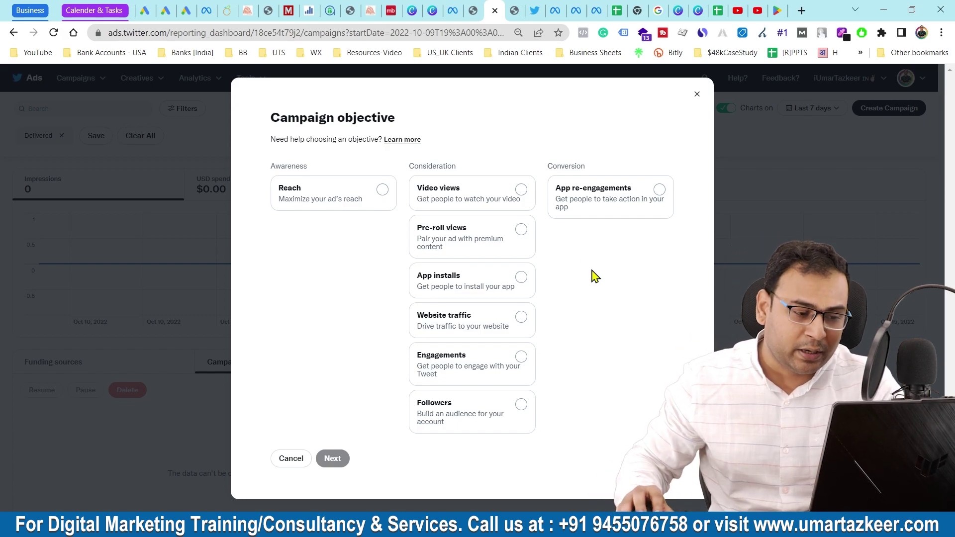
{"action": "left_click", "coordinate": [471, 285]}
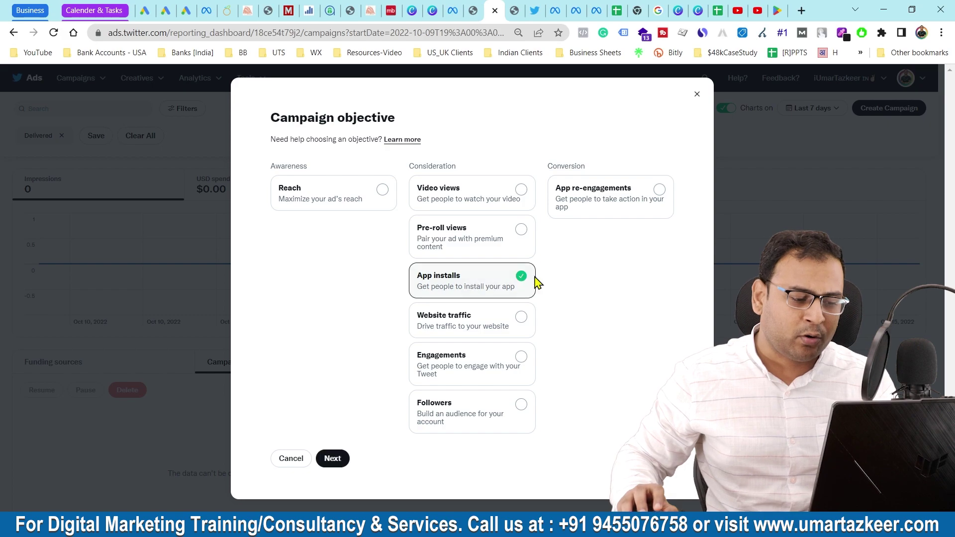
{"action": "left_click", "coordinate": [339, 460]}
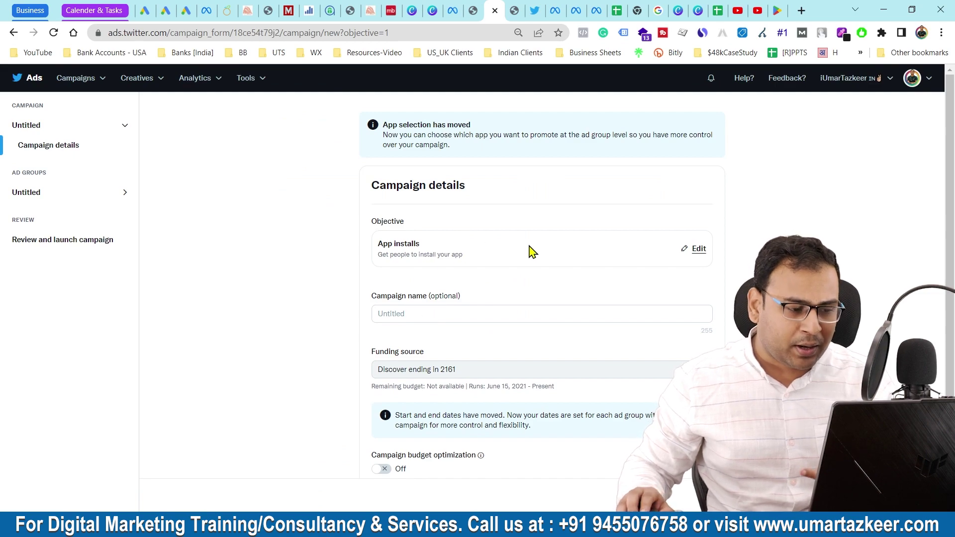
- Name the campaign "App Install - " followed by the promoted app's name, and review the funding source and campaign budget optimization
{"action": "scroll", "coordinate": [529, 251], "scroll_direction": "down", "scroll_amount": 1}
{"action": "scroll", "coordinate": [528, 257], "scroll_direction": "down", "scroll_amount": 1}
{"action": "left_click", "coordinate": [473, 260]}
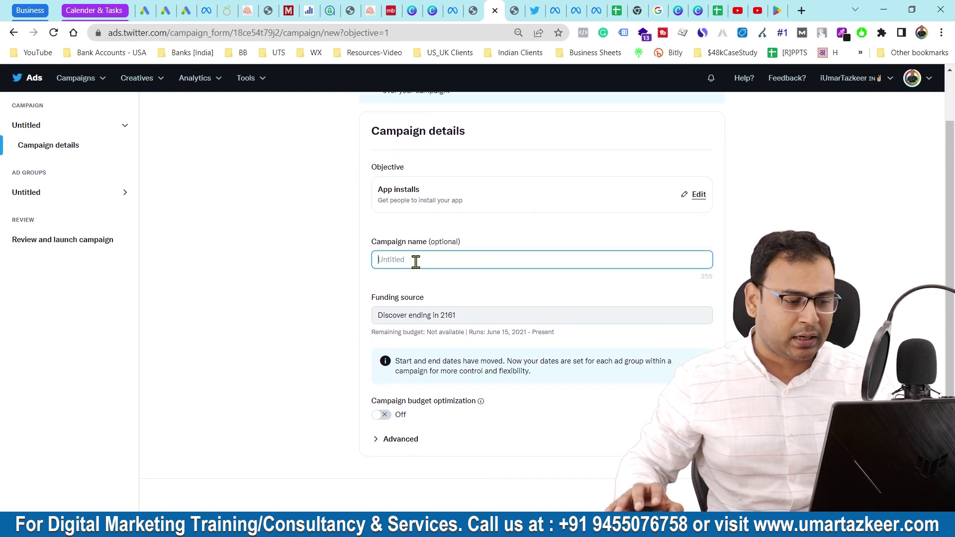
{"action": "type", "text": "App Install - U"}
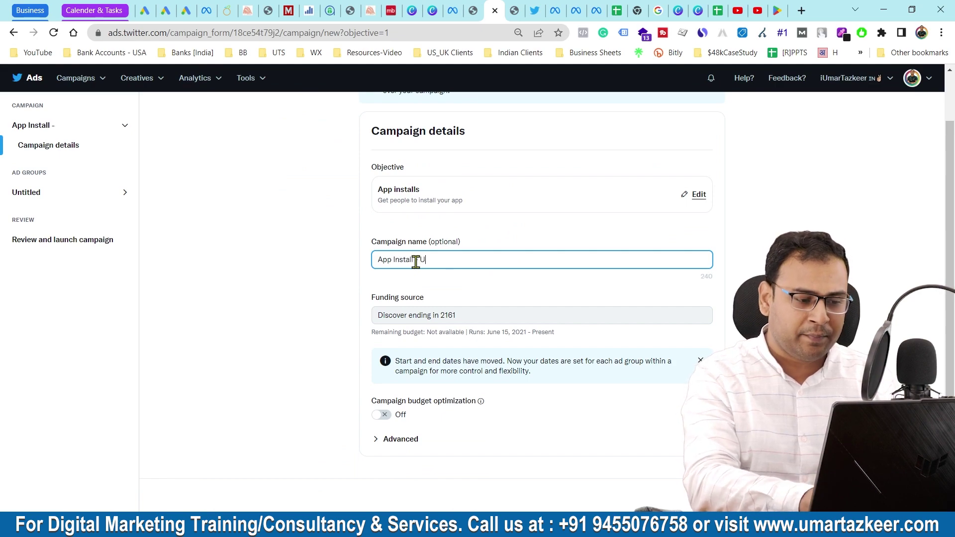
{"action": "type", "text": "mar Tazkeer"}
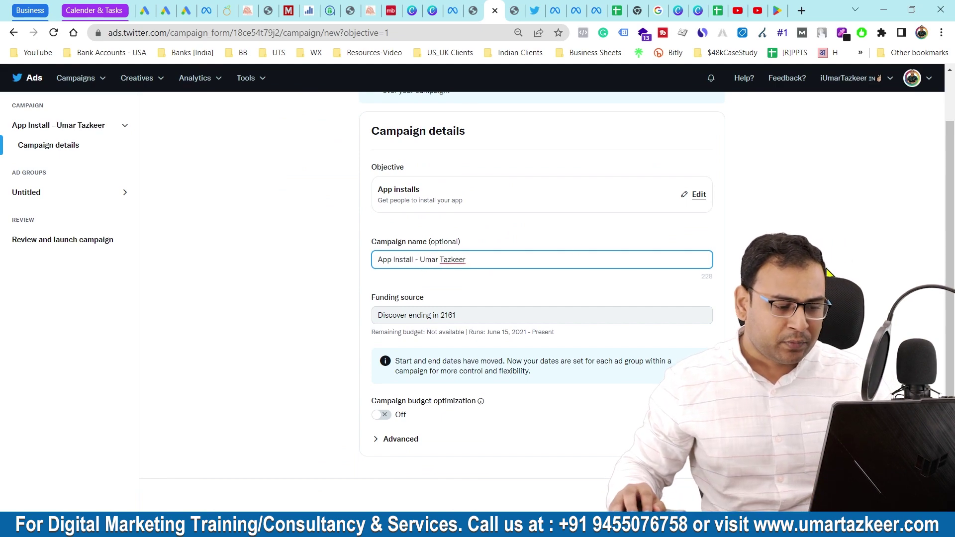
{"action": "left_click", "coordinate": [349, 456]}
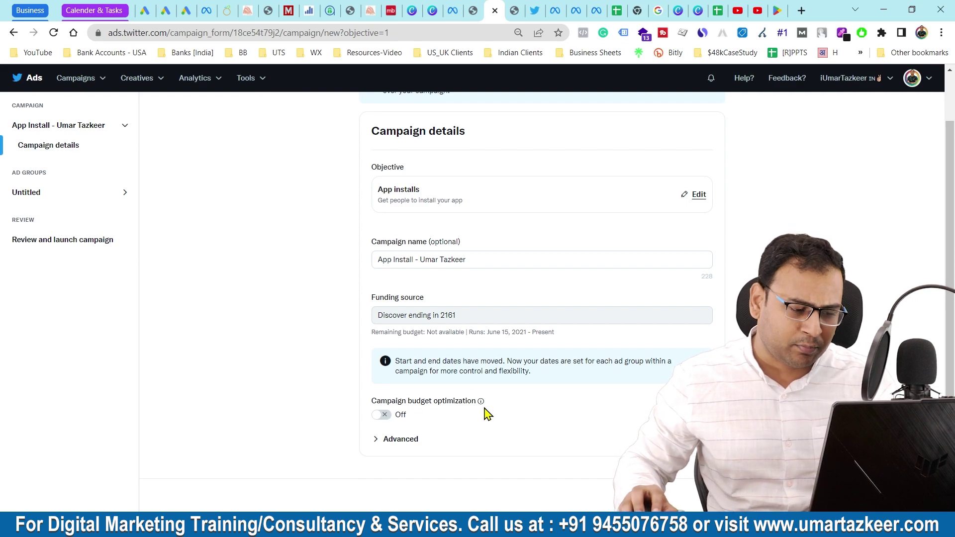
{"action": "left_click_drag", "start_coordinate": [373, 401], "coordinate": [465, 399]}
{"action": "left_click", "coordinate": [467, 401]}
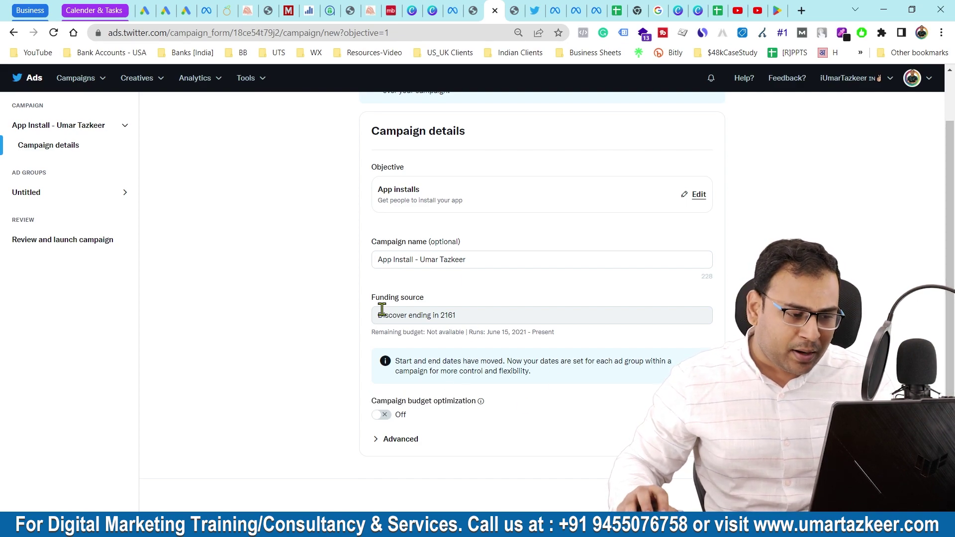
{"action": "left_click_drag", "start_coordinate": [370, 298], "coordinate": [438, 309]}
{"action": "left_click", "coordinate": [494, 297]}
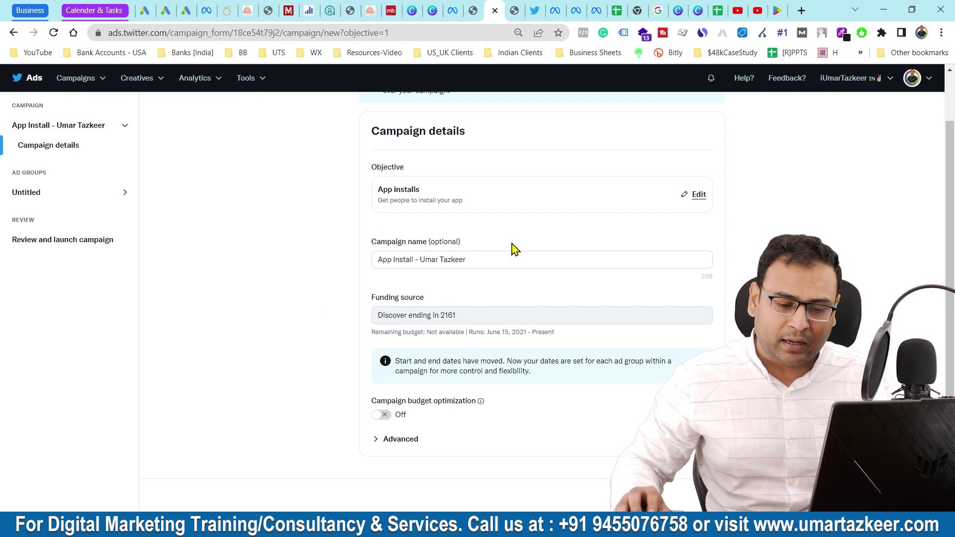
- Continue from the campaign details to the ad group settings and name the ad group "India - Marketing"
{"action": "left_click", "coordinate": [916, 495]}
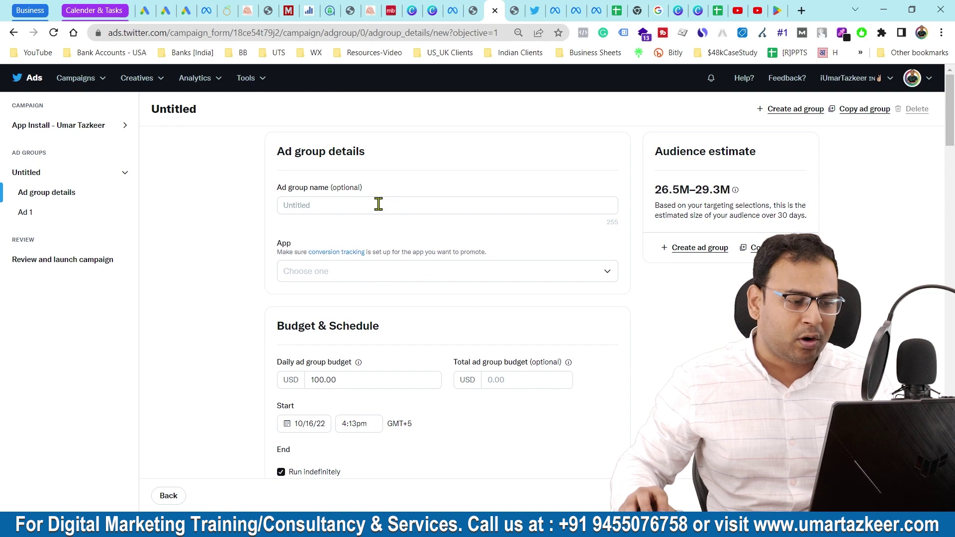
{"action": "left_click", "coordinate": [378, 205]}
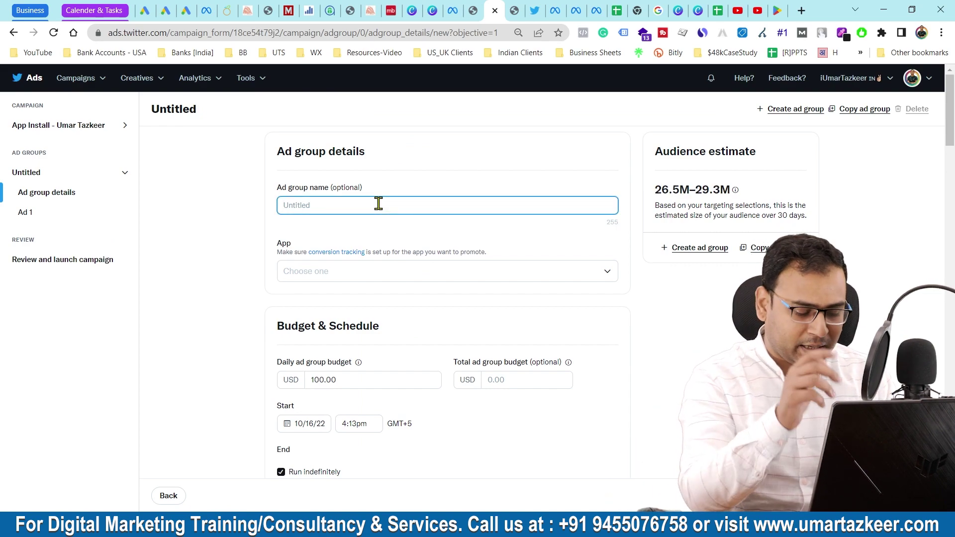
{"action": "type", "text": "India - Mark"}
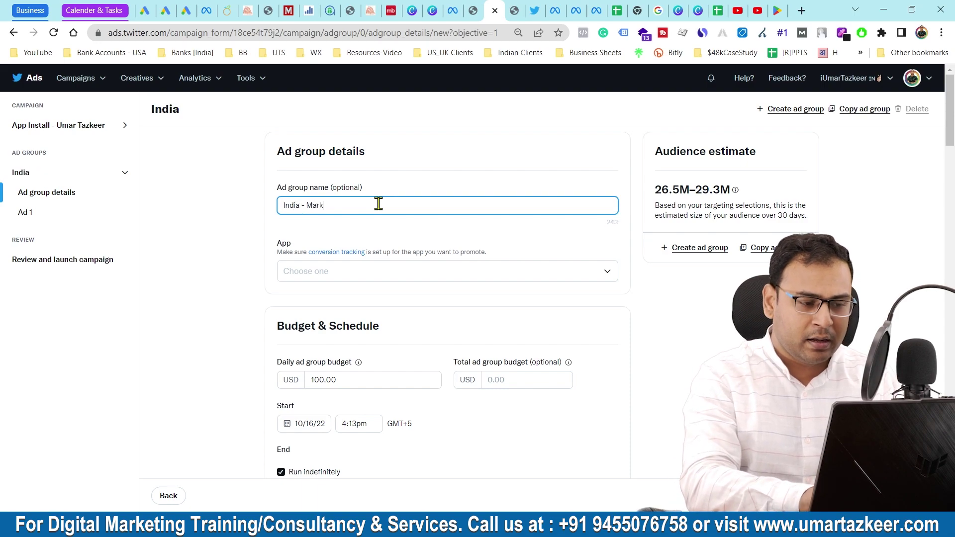
{"action": "type", "text": "eting"}
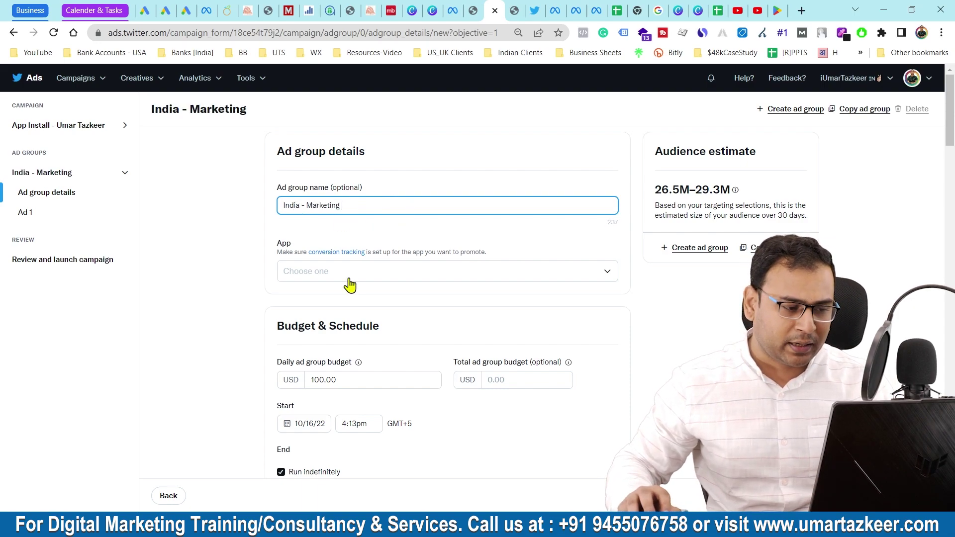
- Select the account owner's Android courses app as the app promoted by the ad group
{"action": "left_click", "coordinate": [281, 244]}
{"action": "left_click", "coordinate": [345, 286]}
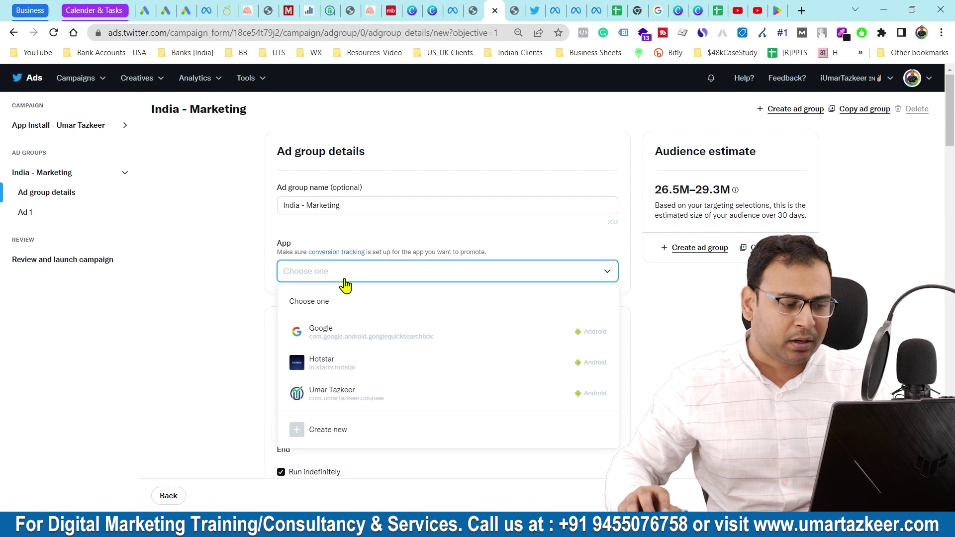
{"action": "left_click", "coordinate": [333, 390]}
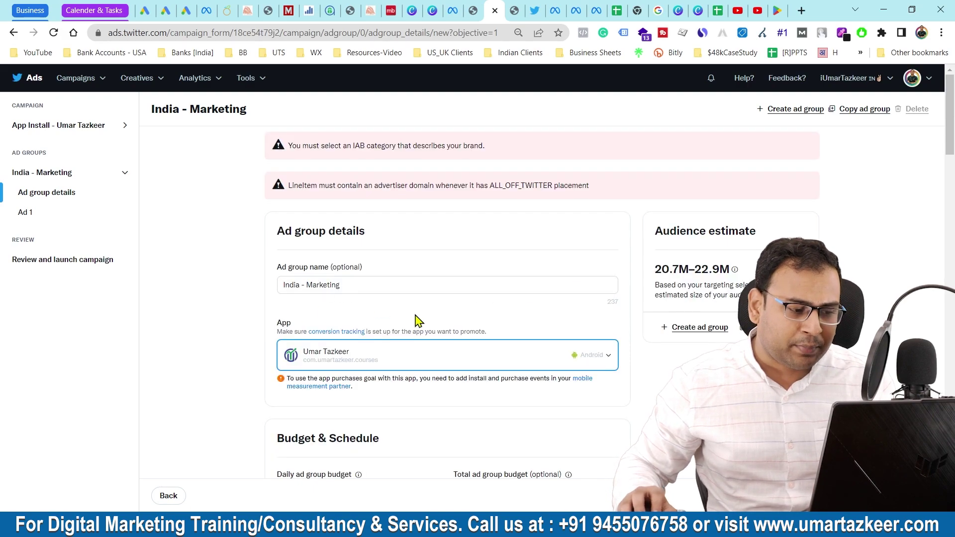
- Set the ad group's delivery goal to App installs
{"action": "scroll", "coordinate": [580, 308], "scroll_direction": "down", "scroll_amount": 1}
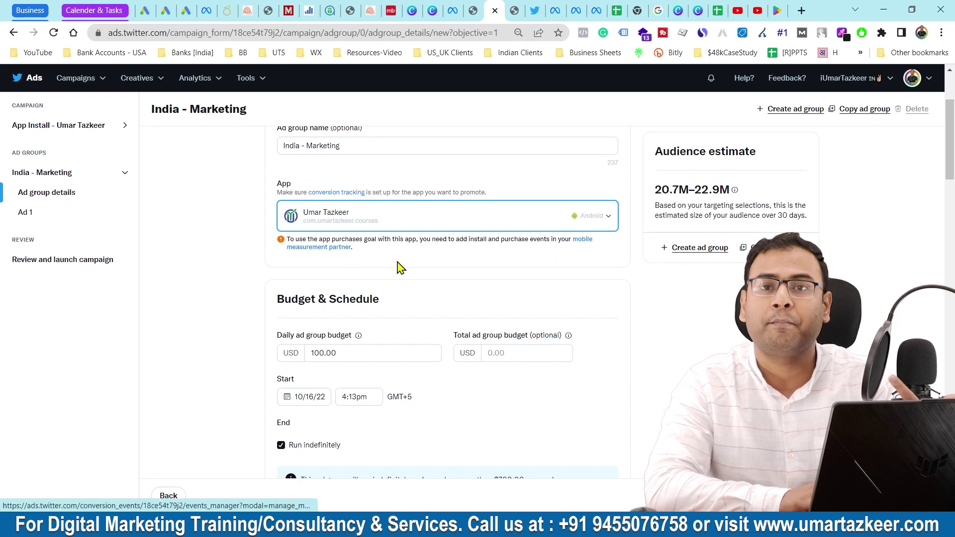
{"action": "scroll", "coordinate": [427, 277], "scroll_direction": "down", "scroll_amount": 4}
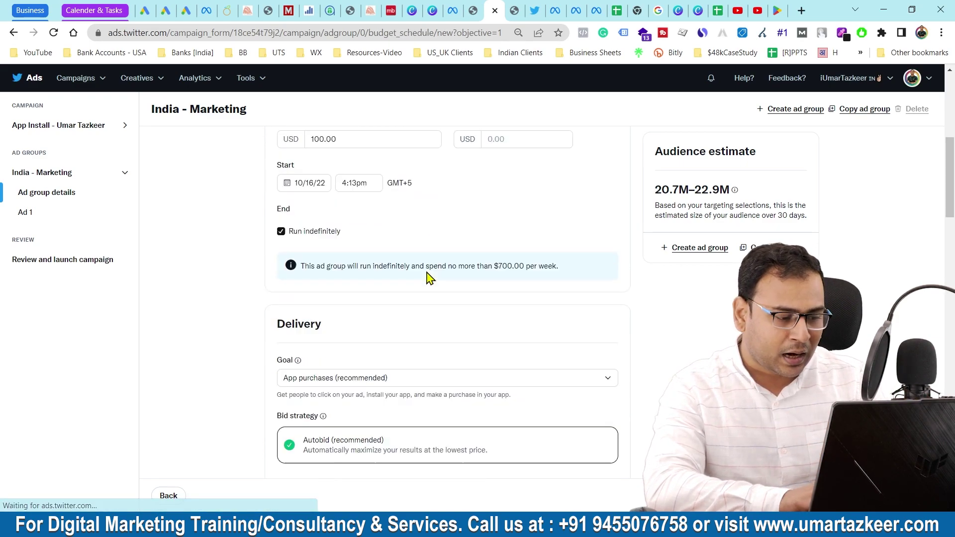
{"action": "scroll", "coordinate": [427, 277], "scroll_direction": "down", "scroll_amount": 1}
{"action": "left_click", "coordinate": [311, 331]}
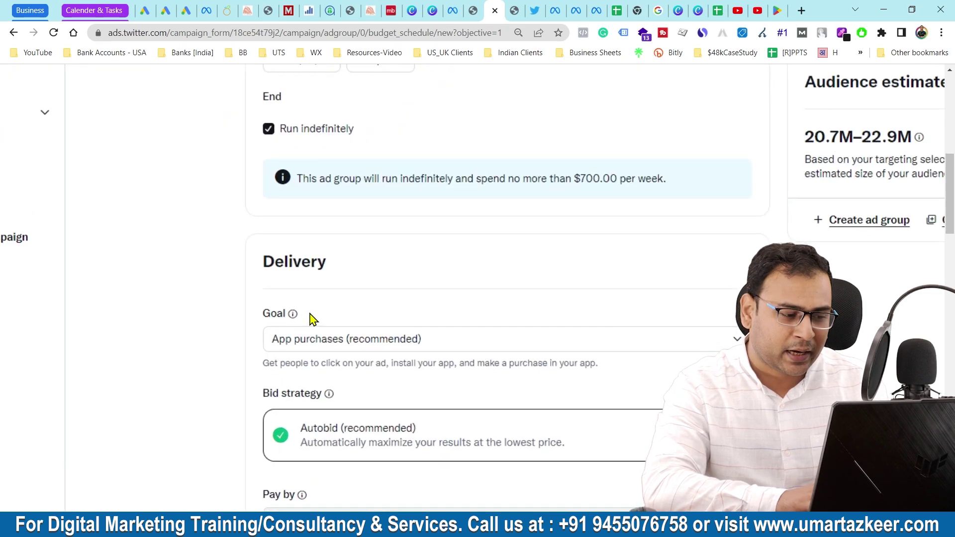
{"action": "left_click", "coordinate": [305, 343]}
{"action": "left_click", "coordinate": [303, 331]}
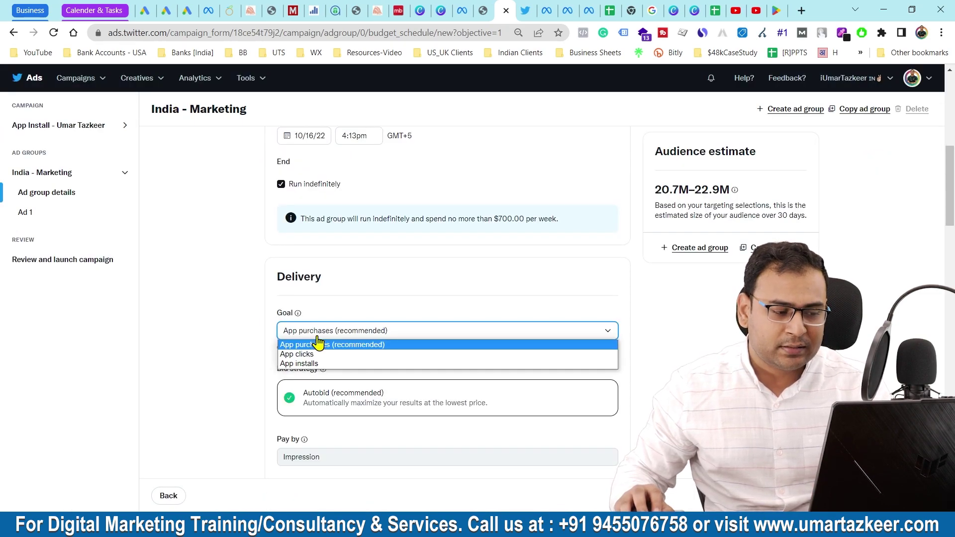
{"action": "left_click", "coordinate": [309, 367]}
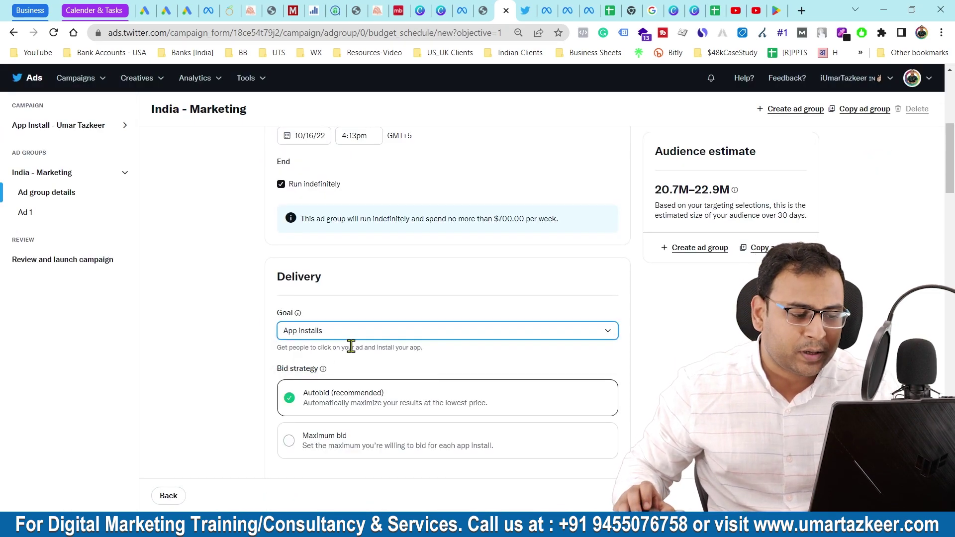
- Examine the install event requirement under the selected app and the available mobile measurement partners, and return to the ad group
{"action": "scroll", "coordinate": [351, 341], "scroll_direction": "up", "scroll_amount": 6}
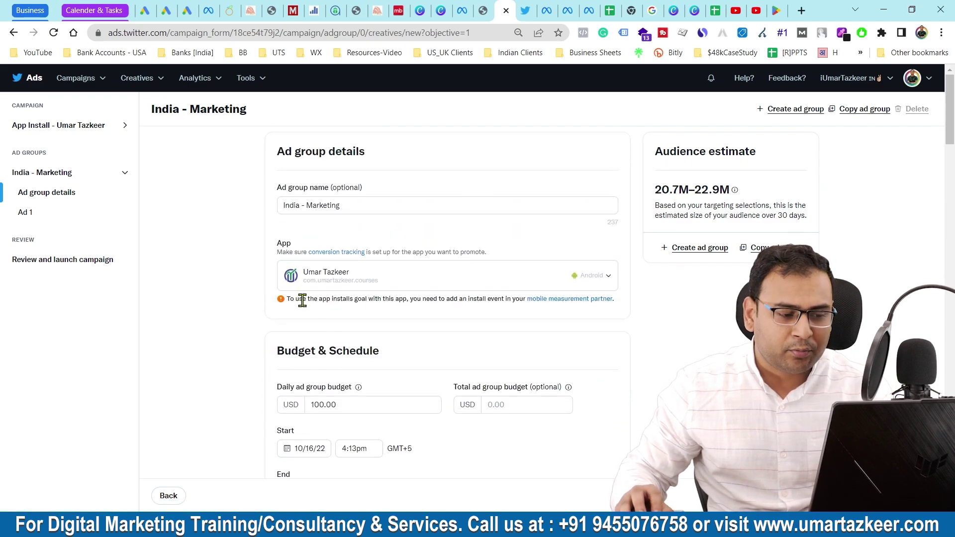
{"action": "left_click_drag", "start_coordinate": [303, 300], "coordinate": [507, 321]}
{"action": "left_click", "coordinate": [510, 322]}
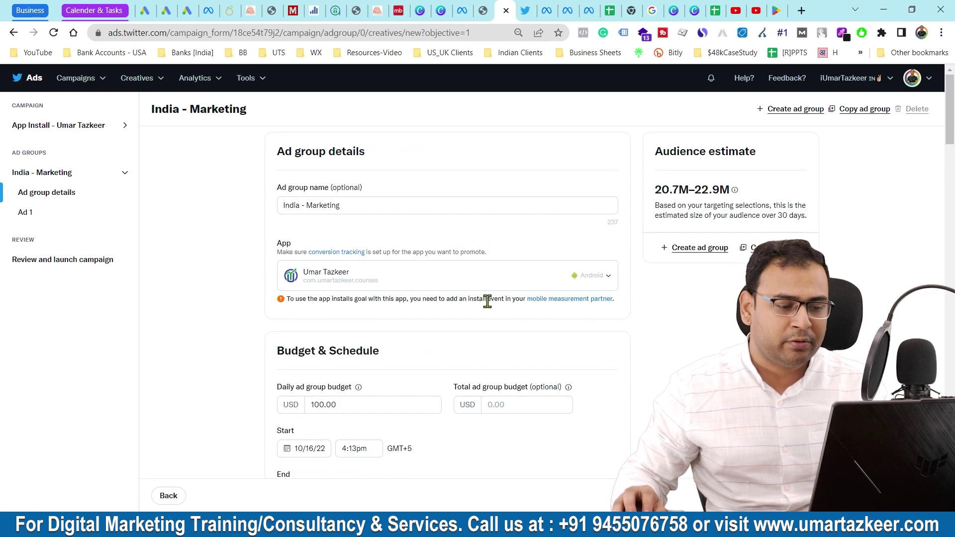
{"action": "left_click_drag", "start_coordinate": [488, 302], "coordinate": [430, 301]}
{"action": "left_click", "coordinate": [506, 342]}
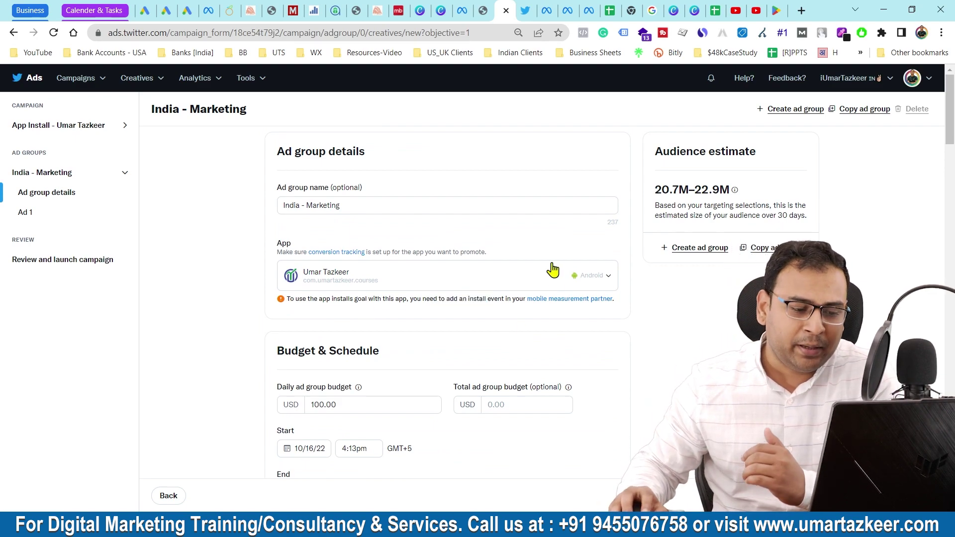
{"action": "left_click", "coordinate": [560, 299]}
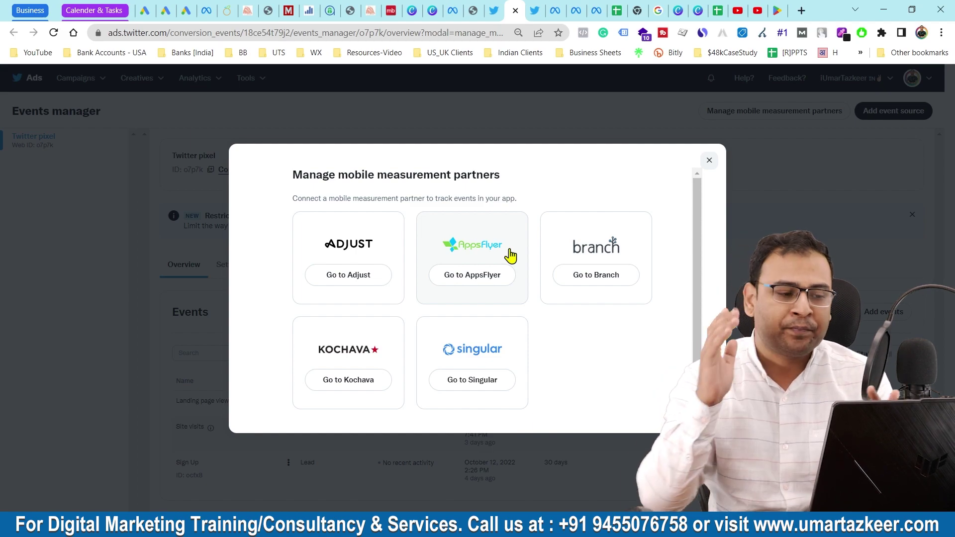
{"action": "left_click", "coordinate": [494, 10]}
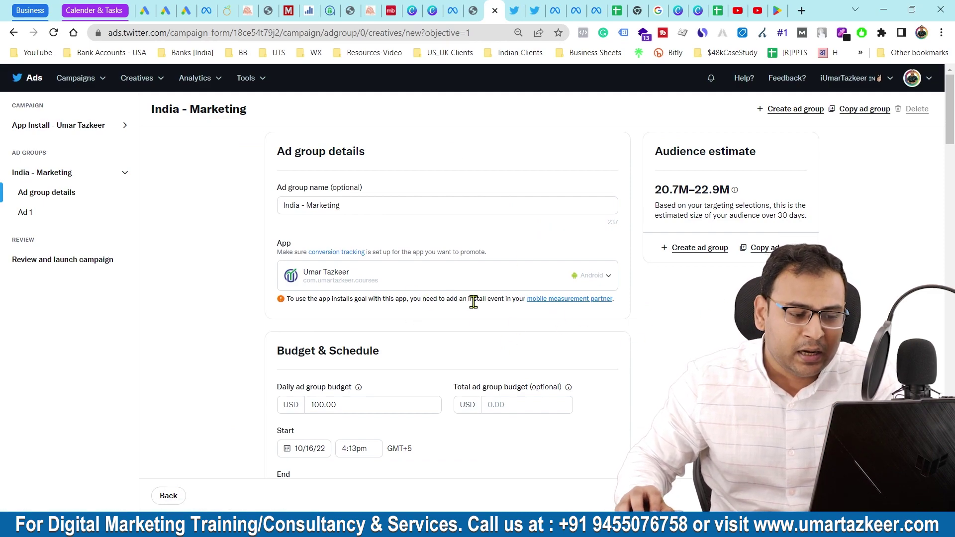
{"action": "left_click_drag", "start_coordinate": [465, 300], "coordinate": [502, 302]}
{"action": "left_click", "coordinate": [508, 318]}
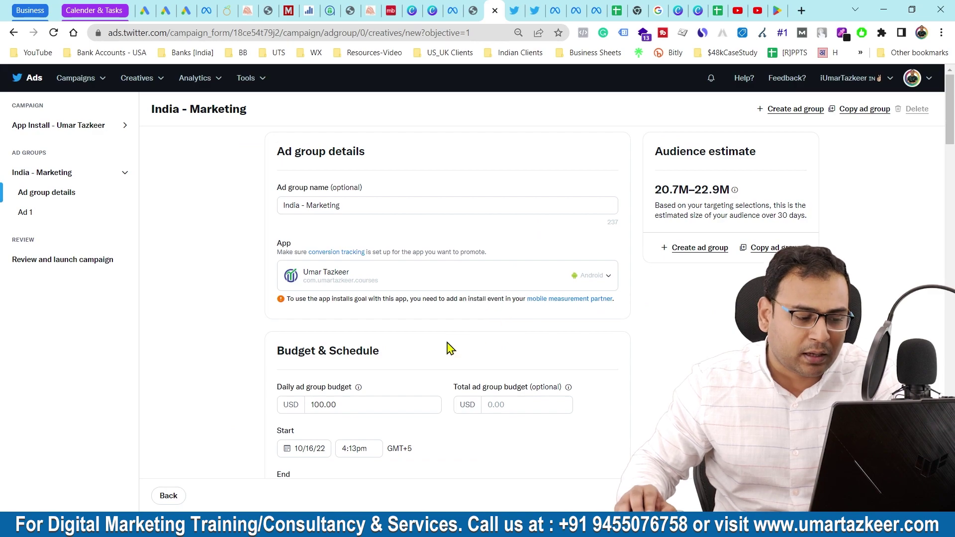
- Switch the delivery goal to App clicks and check the app section for the install event requirement
{"action": "scroll", "coordinate": [450, 348], "scroll_direction": "down", "scroll_amount": 8}
{"action": "left_click", "coordinate": [319, 273]}
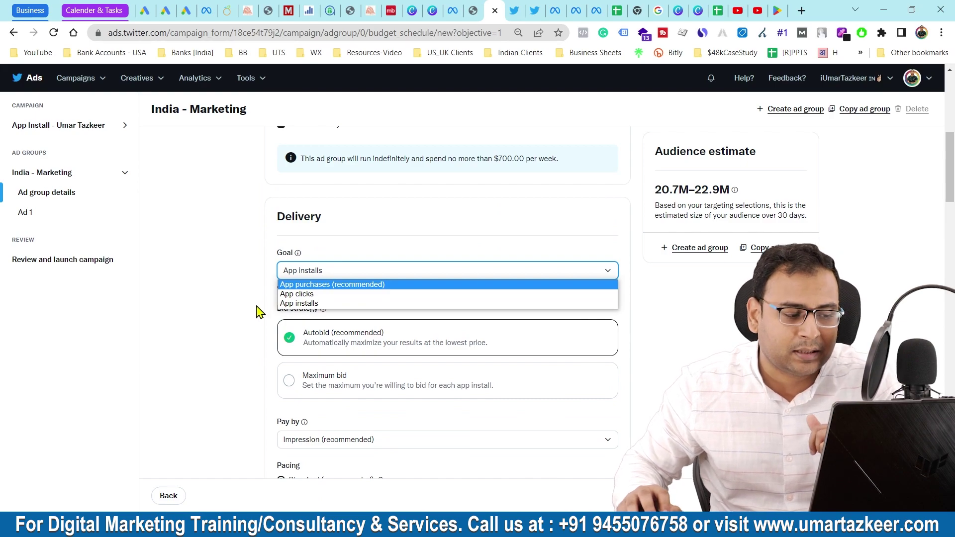
{"action": "left_click", "coordinate": [304, 294]}
{"action": "scroll", "coordinate": [446, 338], "scroll_direction": "up", "scroll_amount": 5}
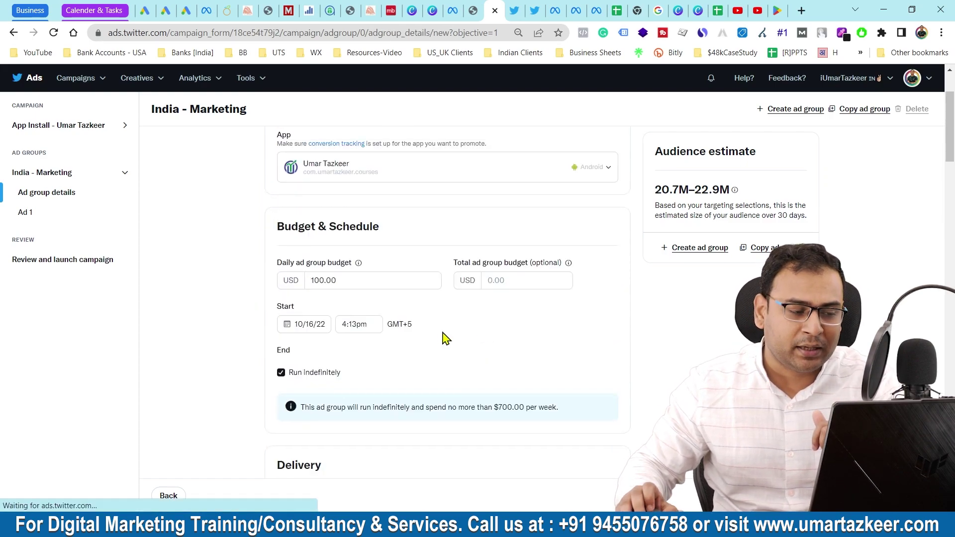
{"action": "scroll", "coordinate": [444, 336], "scroll_direction": "up", "scroll_amount": 2}
- Change the delivery goal back to App installs and recheck the notice under the selected app
{"action": "scroll", "coordinate": [448, 332], "scroll_direction": "down", "scroll_amount": 8}
{"action": "left_click", "coordinate": [326, 194]}
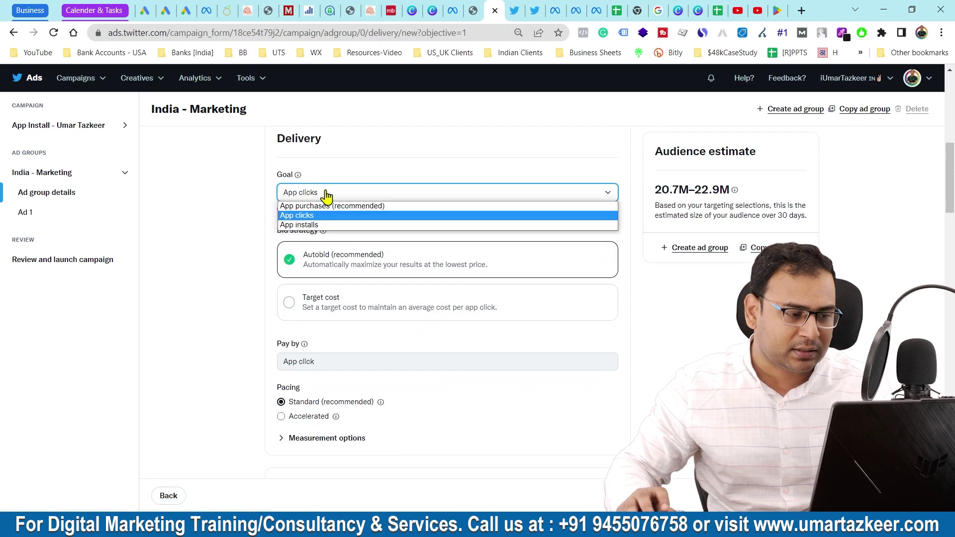
{"action": "left_click", "coordinate": [333, 216]}
{"action": "scroll", "coordinate": [550, 416], "scroll_direction": "up", "scroll_amount": 8}
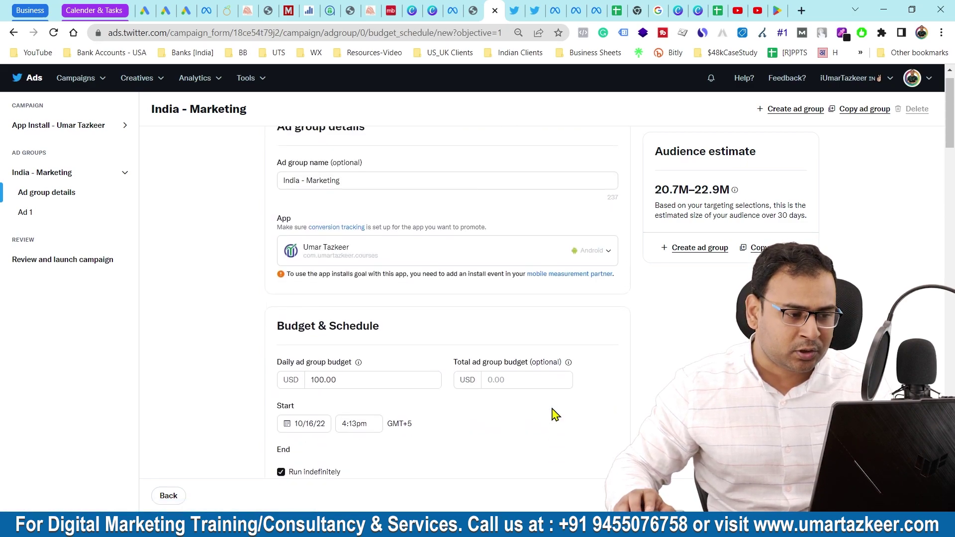
{"action": "scroll", "coordinate": [556, 414], "scroll_direction": "up", "scroll_amount": 1}
- Open Ad 1 and examine its conversion event alert and the ad's creative options
{"action": "scroll", "coordinate": [637, 389], "scroll_direction": "down", "scroll_amount": 4}
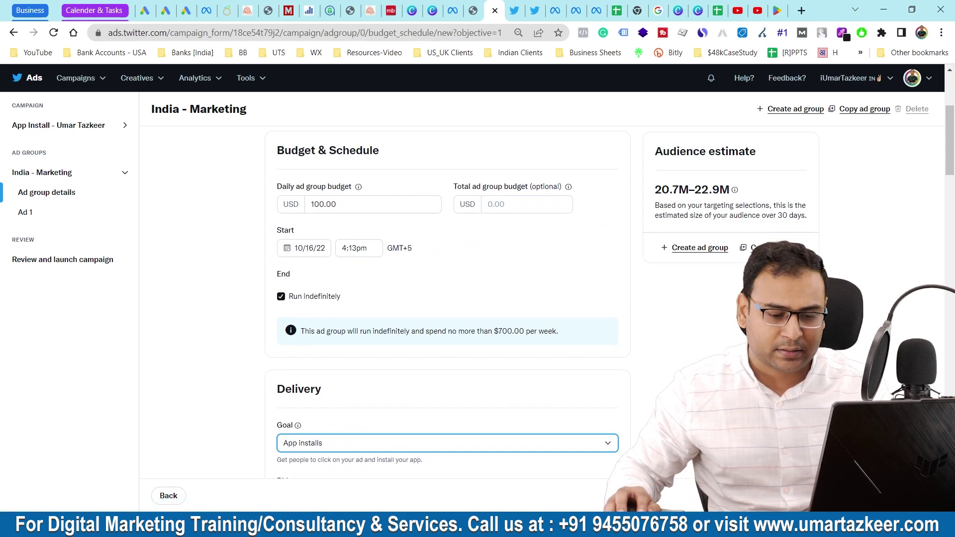
{"action": "left_click", "coordinate": [25, 212]}
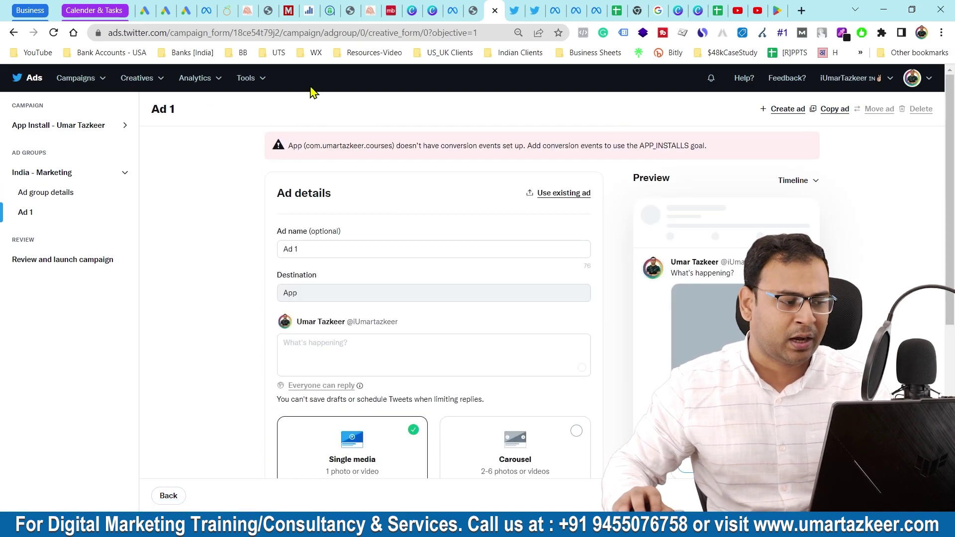
{"action": "left_click_drag", "start_coordinate": [288, 145], "coordinate": [736, 150]}
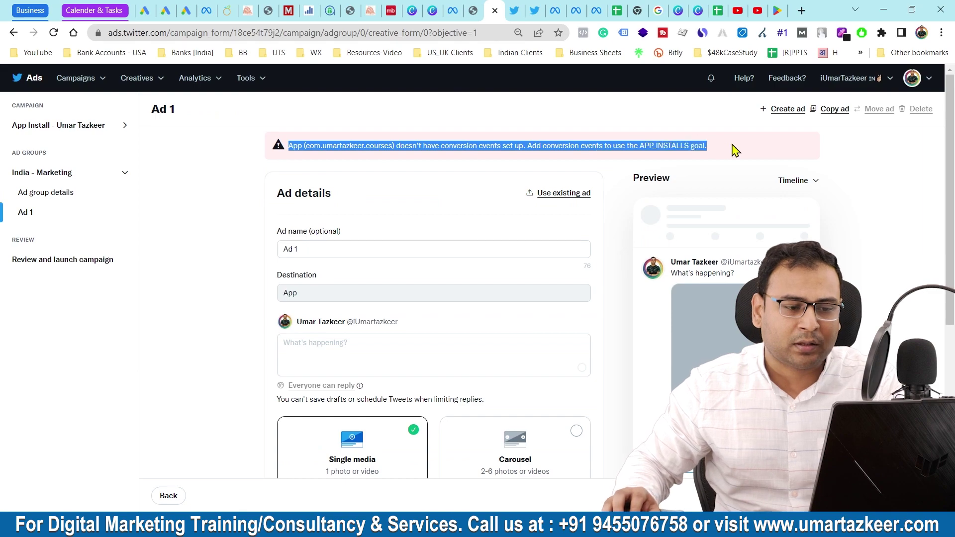
{"action": "left_click", "coordinate": [736, 150]}
{"action": "key", "text": "ctrl+plus"}
{"action": "key", "text": "ctrl+plus"}
{"action": "key", "text": "ctrl+plus"}
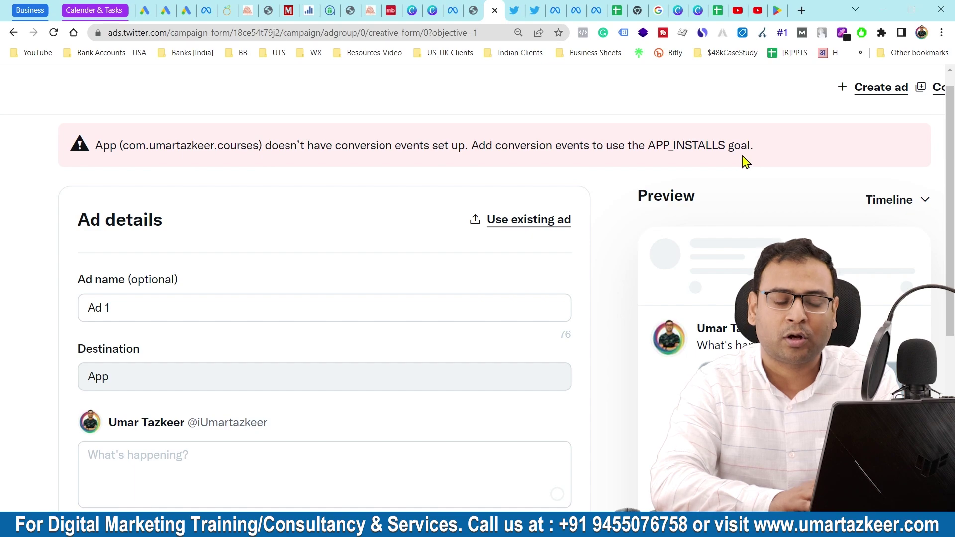
{"action": "key", "text": "ctrl+minus"}
{"action": "key", "text": "ctrl+minus"}
{"action": "key", "text": "ctrl+minus"}
{"action": "scroll", "coordinate": [745, 161], "scroll_direction": "down", "scroll_amount": 3}
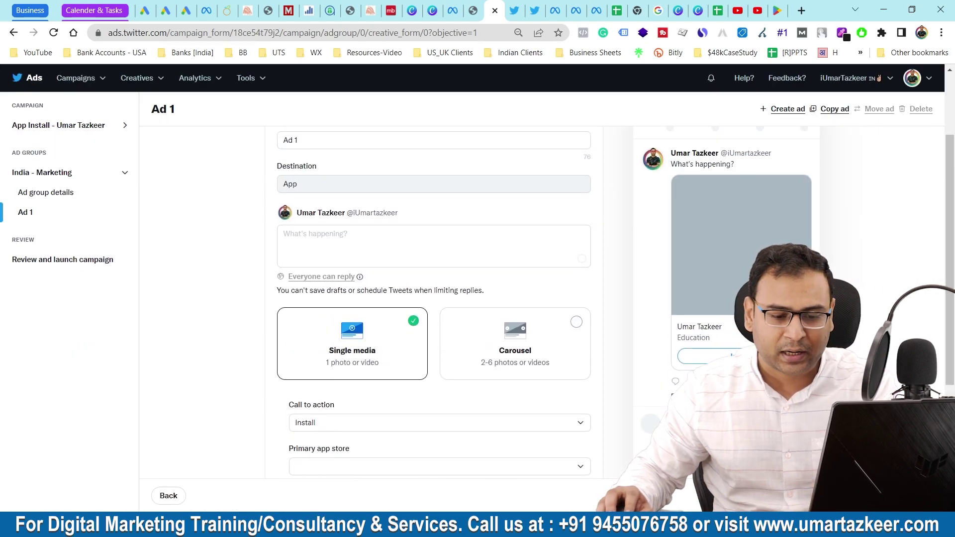
- Proceed to the campaign review and examine the alert, campaign details and ad group summary
{"action": "left_click", "coordinate": [915, 495]}
{"action": "scroll", "coordinate": [542, 299], "scroll_direction": "down", "scroll_amount": 3}
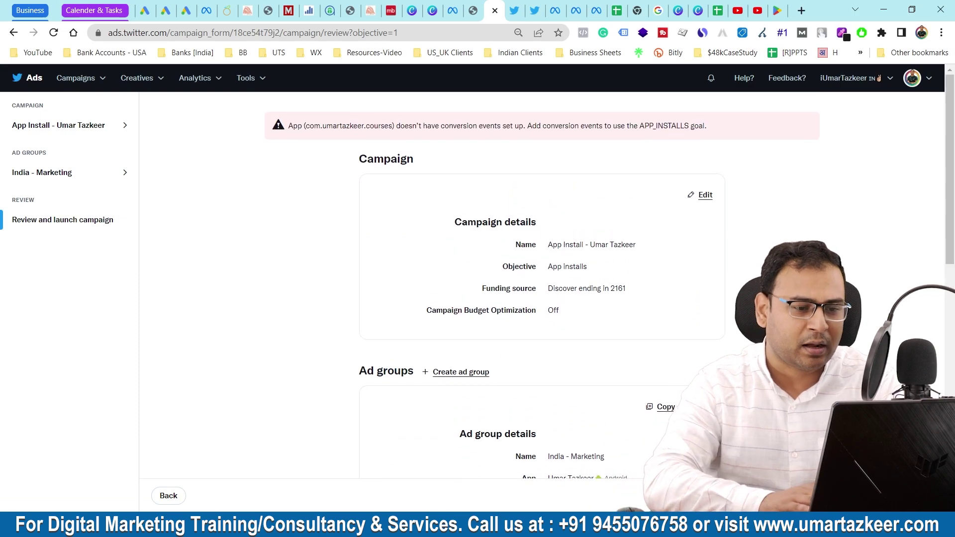
{"action": "key", "text": "ctrl+plus"}
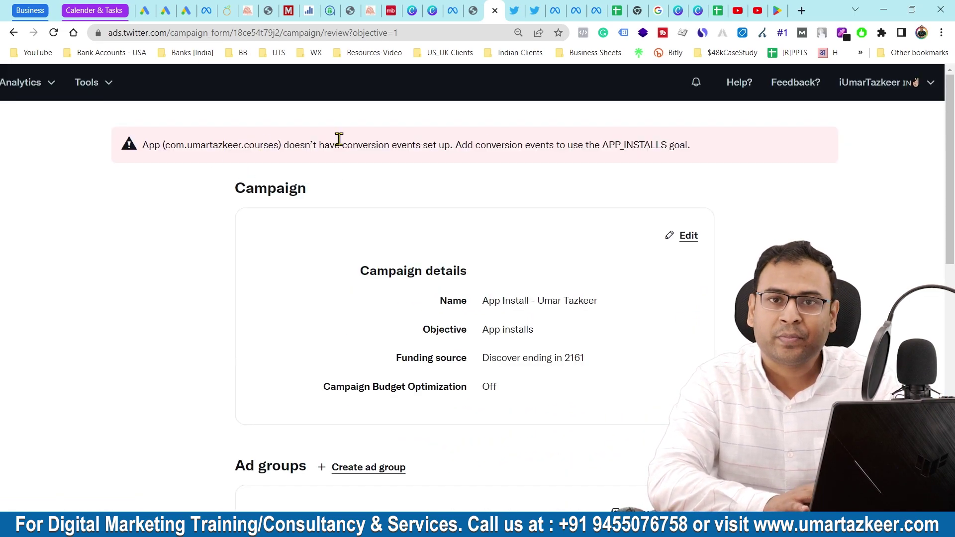
{"action": "scroll", "coordinate": [479, 131], "scroll_direction": "down", "scroll_amount": 5}
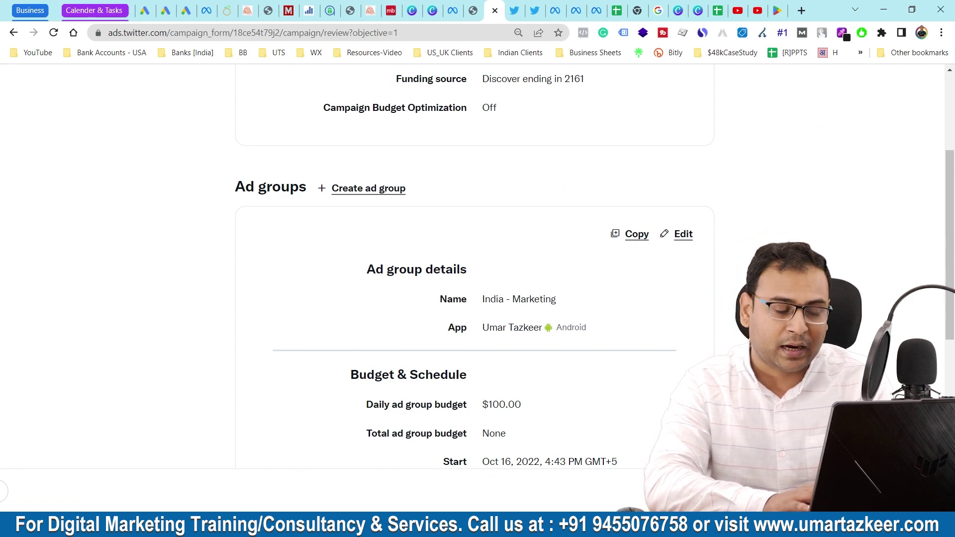
{"action": "key", "text": "ctrl+minus"}
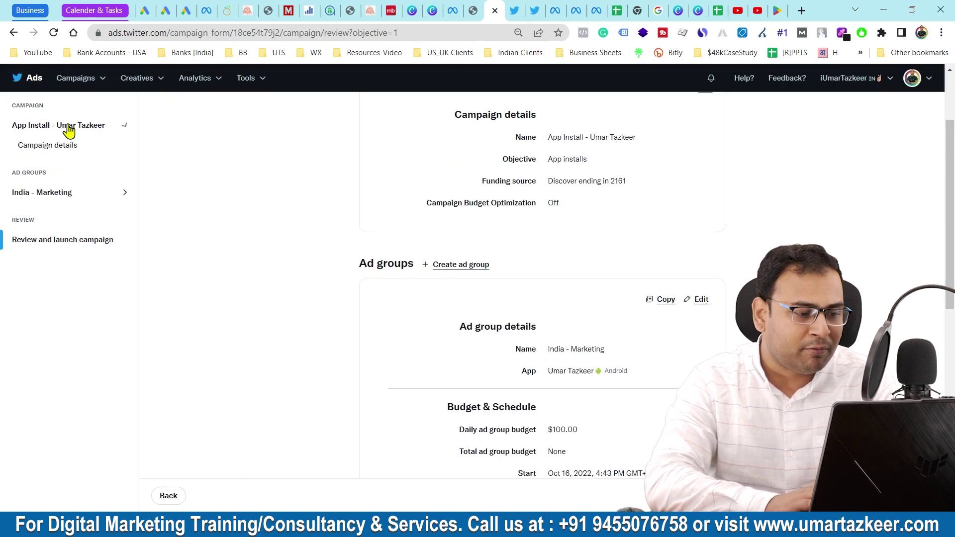
- Return to the India - Marketing ad group details, set the delivery goal to App clicks and check the app section again
{"action": "left_click", "coordinate": [41, 151]}
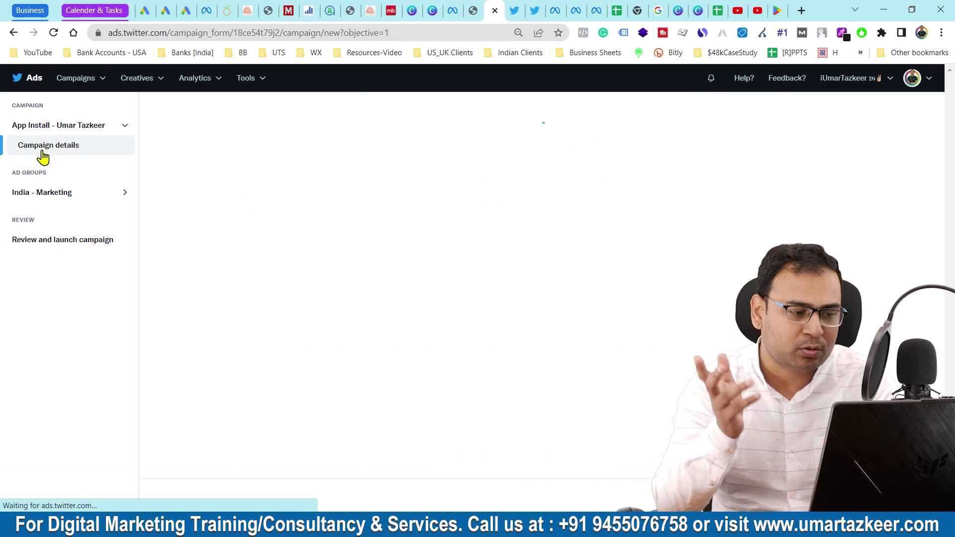
{"action": "left_click", "coordinate": [61, 193]}
{"action": "left_click", "coordinate": [61, 211]}
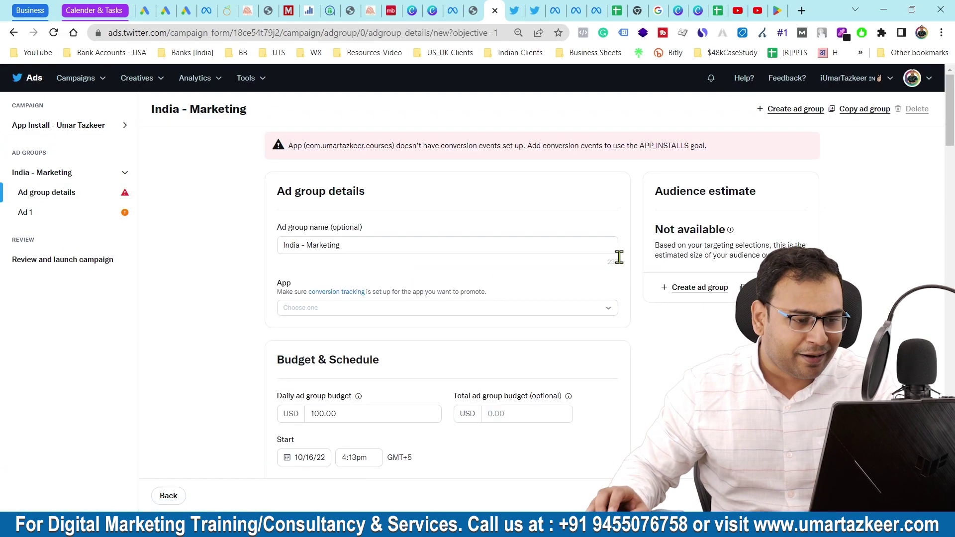
{"action": "scroll", "coordinate": [626, 256], "scroll_direction": "down", "scroll_amount": 5}
{"action": "scroll", "coordinate": [626, 255], "scroll_direction": "down", "scroll_amount": 5}
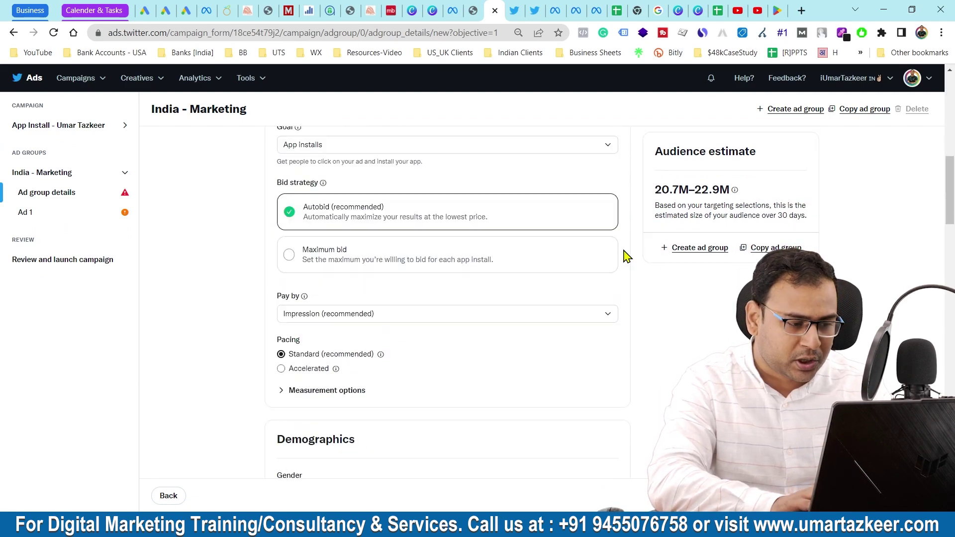
{"action": "scroll", "coordinate": [426, 171], "scroll_direction": "up", "scroll_amount": 3}
{"action": "left_click", "coordinate": [345, 205]}
{"action": "left_click", "coordinate": [329, 228]}
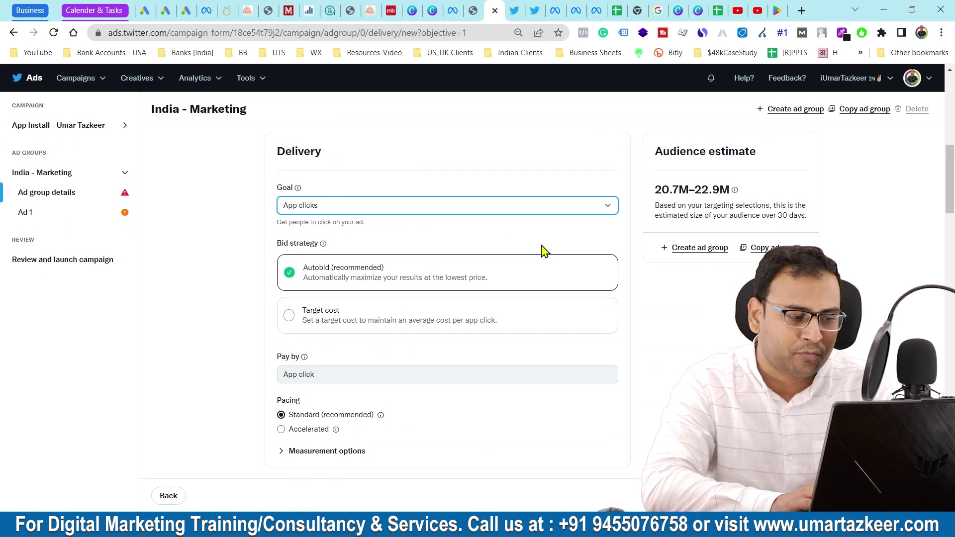
{"action": "scroll", "coordinate": [543, 249], "scroll_direction": "up", "scroll_amount": 10}
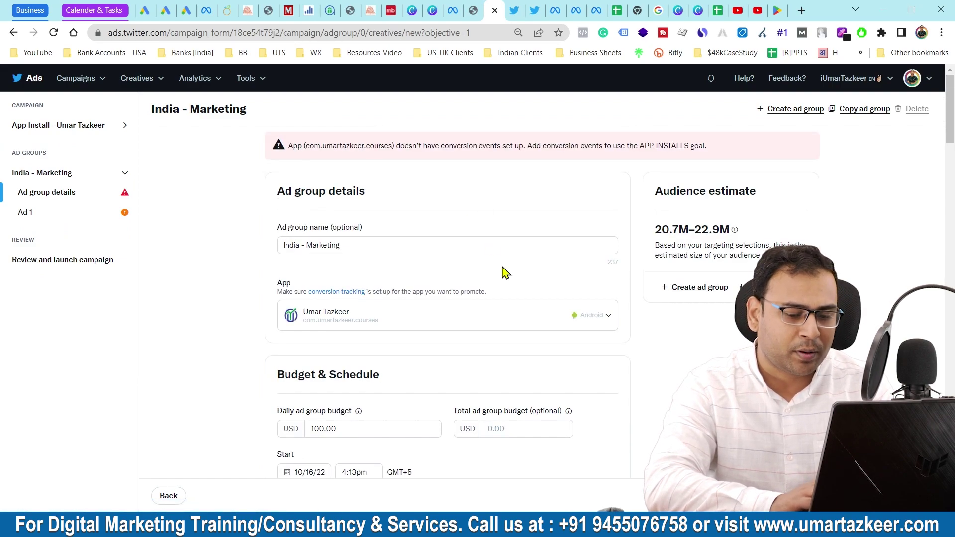
- Set the India - Marketing ad group's daily budget to 20 USD
{"action": "scroll", "coordinate": [457, 280], "scroll_direction": "down", "scroll_amount": 1}
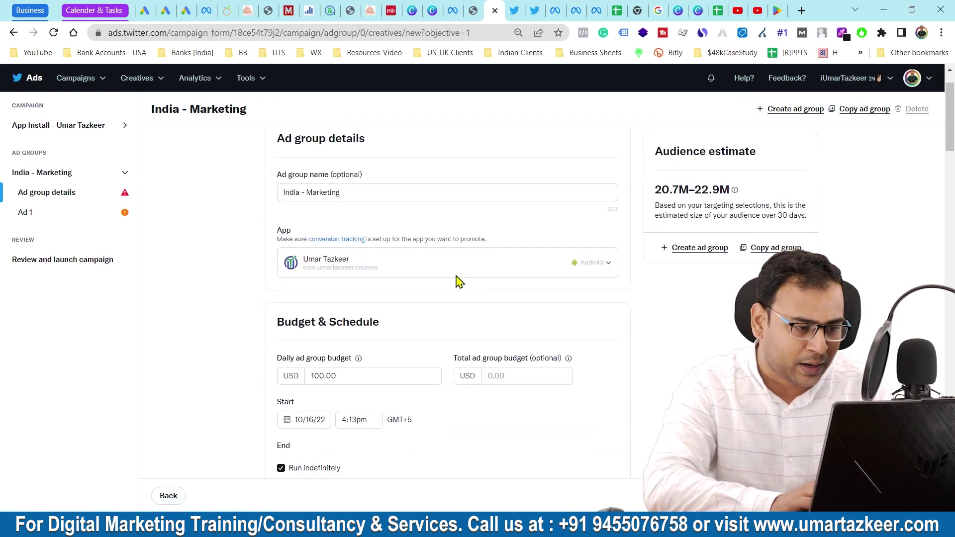
{"action": "scroll", "coordinate": [471, 315], "scroll_direction": "down", "scroll_amount": 1}
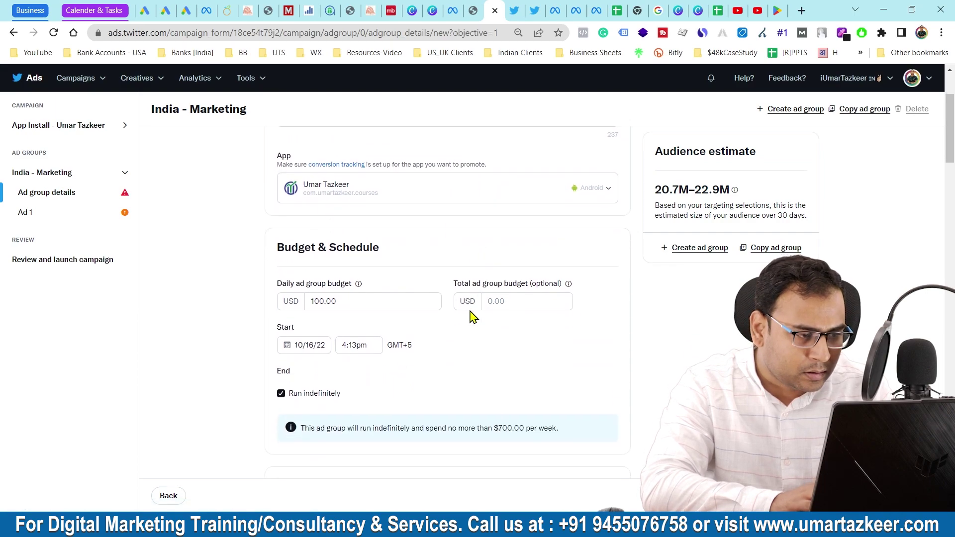
{"action": "scroll", "coordinate": [555, 403], "scroll_direction": "down", "scroll_amount": 3}
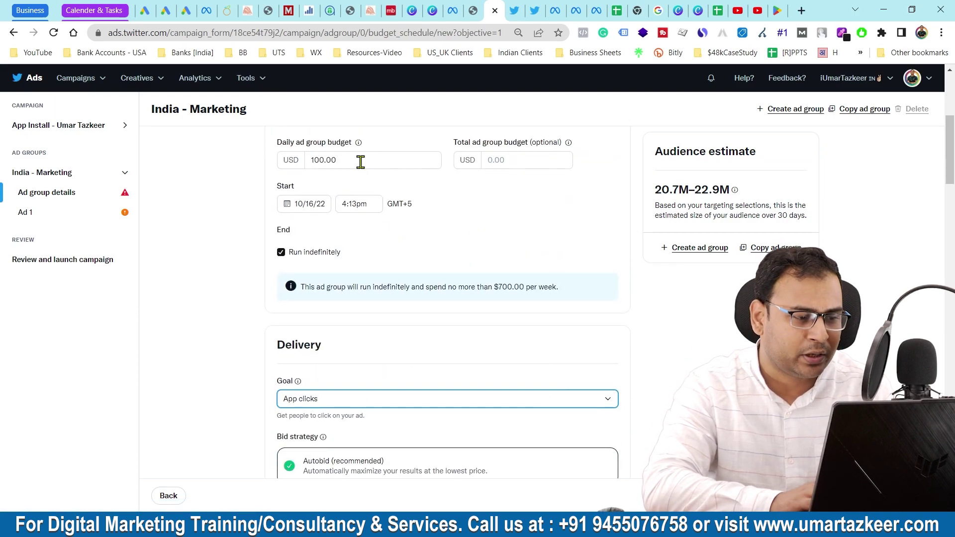
{"action": "left_click_drag", "start_coordinate": [360, 160], "coordinate": [255, 171]}
{"action": "type", "text": "20"}
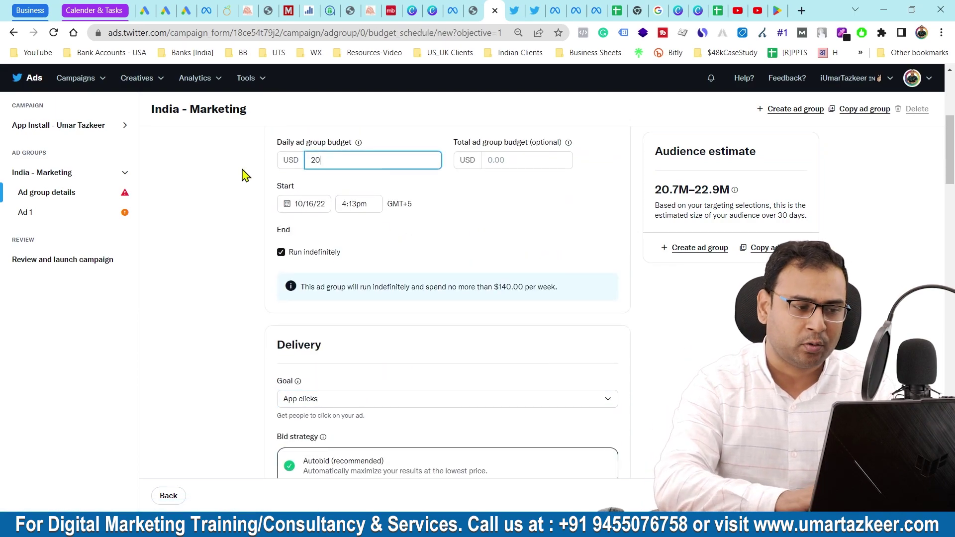
{"action": "left_click", "coordinate": [576, 183]}
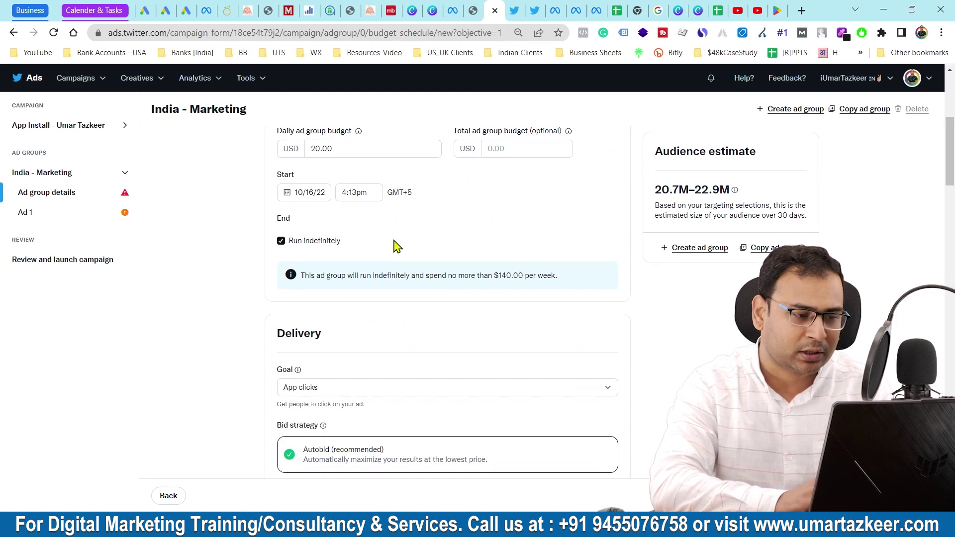
- Examine the ad group's delivery settings, including goal, bid strategy, pay-by method and pacing
{"action": "scroll", "coordinate": [393, 245], "scroll_direction": "up", "scroll_amount": 1}
{"action": "scroll", "coordinate": [428, 264], "scroll_direction": "down", "scroll_amount": 3}
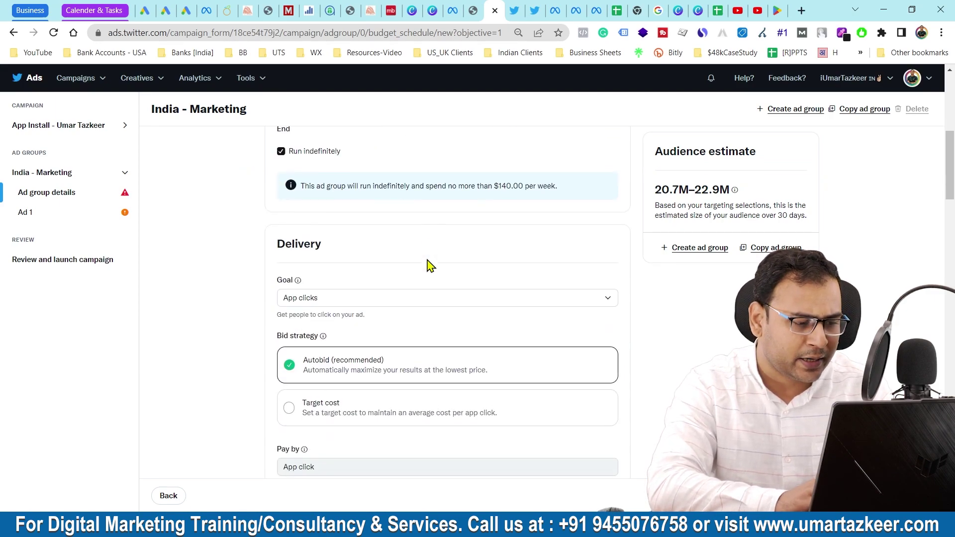
{"action": "scroll", "coordinate": [428, 265], "scroll_direction": "down", "scroll_amount": 1}
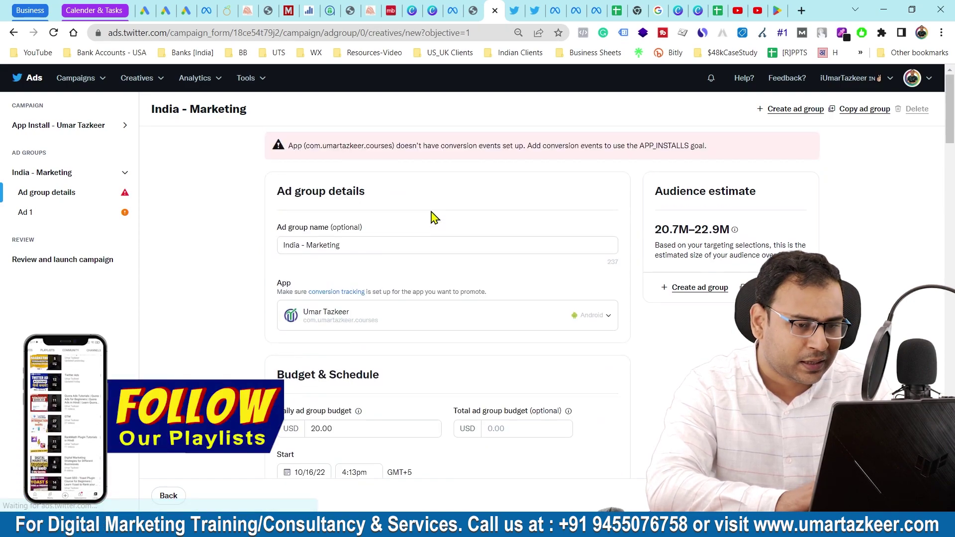
{"action": "scroll", "coordinate": [515, 284], "scroll_direction": "down", "scroll_amount": 12}
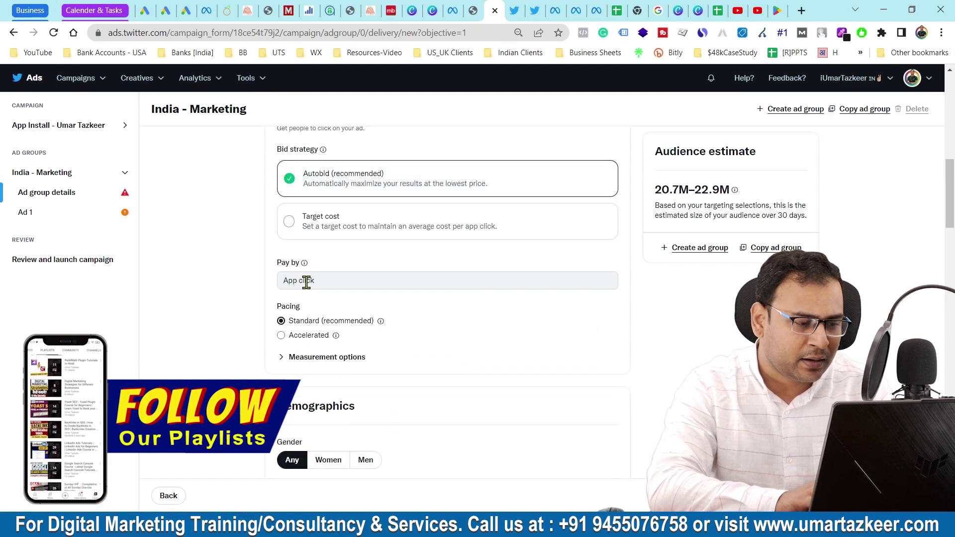
{"action": "left_click", "coordinate": [311, 282]}
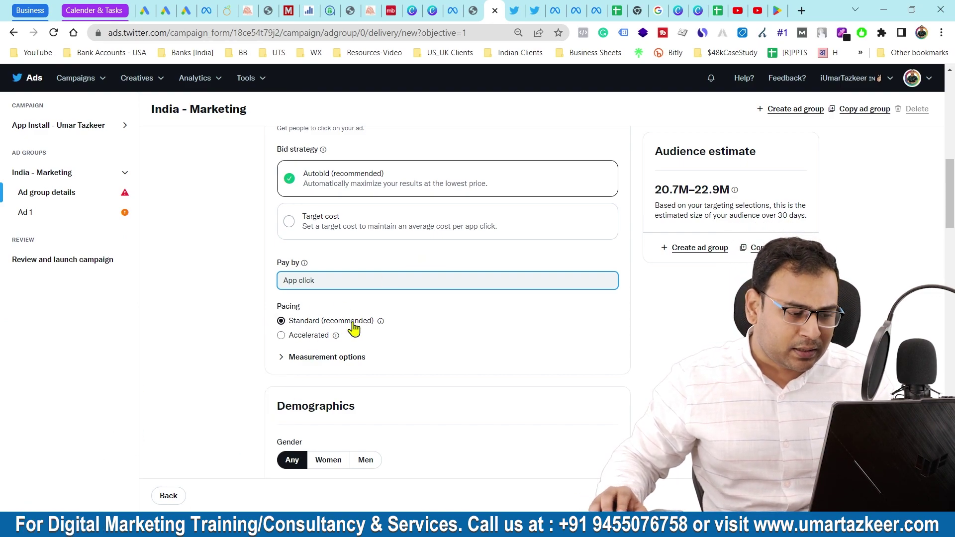
- Examine the demographic targeting options for gender, age, location and language
{"action": "scroll", "coordinate": [501, 326], "scroll_direction": "down", "scroll_amount": 4}
{"action": "left_click_drag", "start_coordinate": [287, 221], "coordinate": [369, 228]}
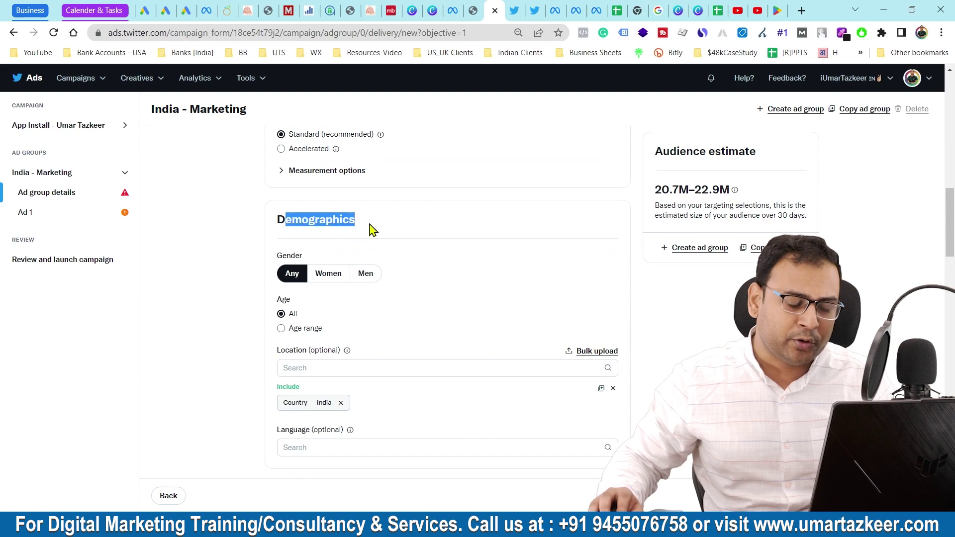
{"action": "left_click", "coordinate": [467, 229]}
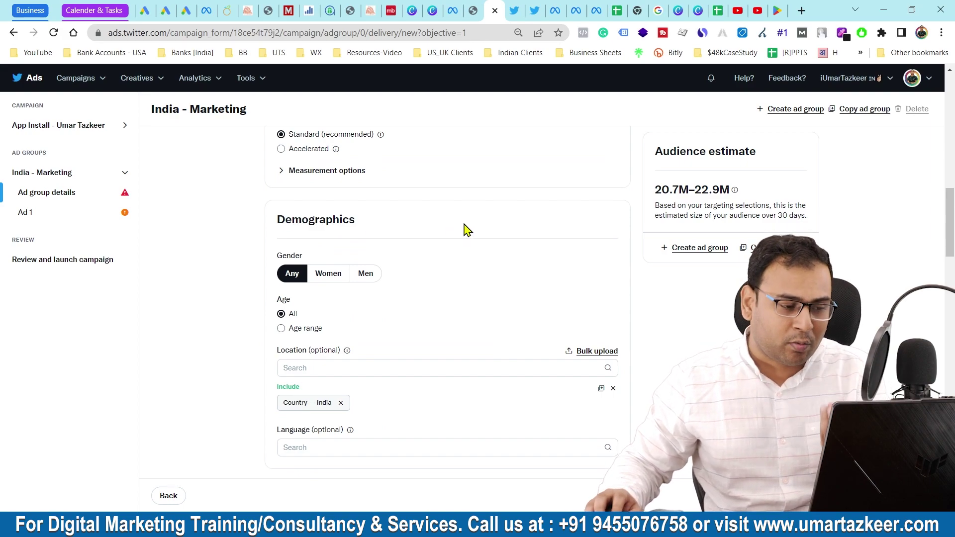
{"action": "double_click", "coordinate": [348, 219]}
{"action": "left_click", "coordinate": [430, 221]}
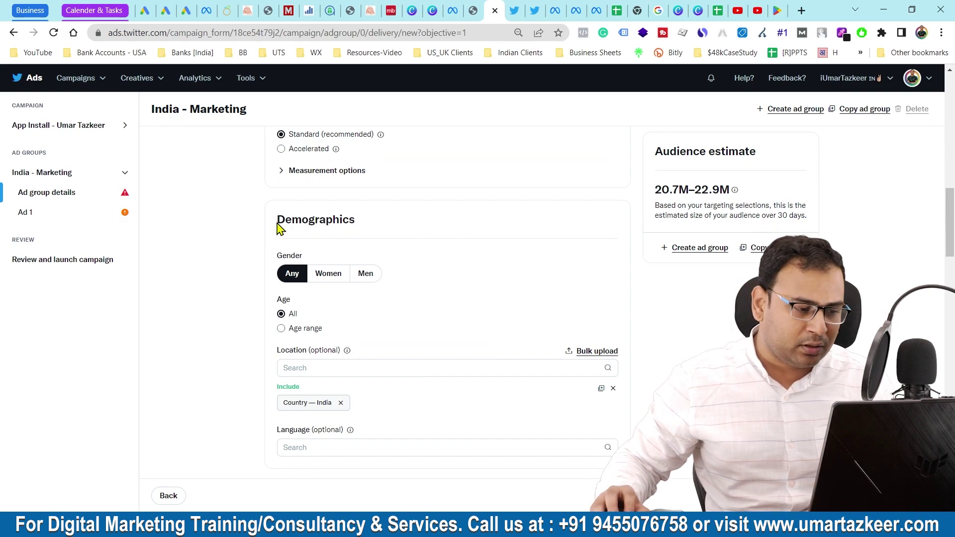
{"action": "scroll", "coordinate": [464, 242], "scroll_direction": "down", "scroll_amount": 2}
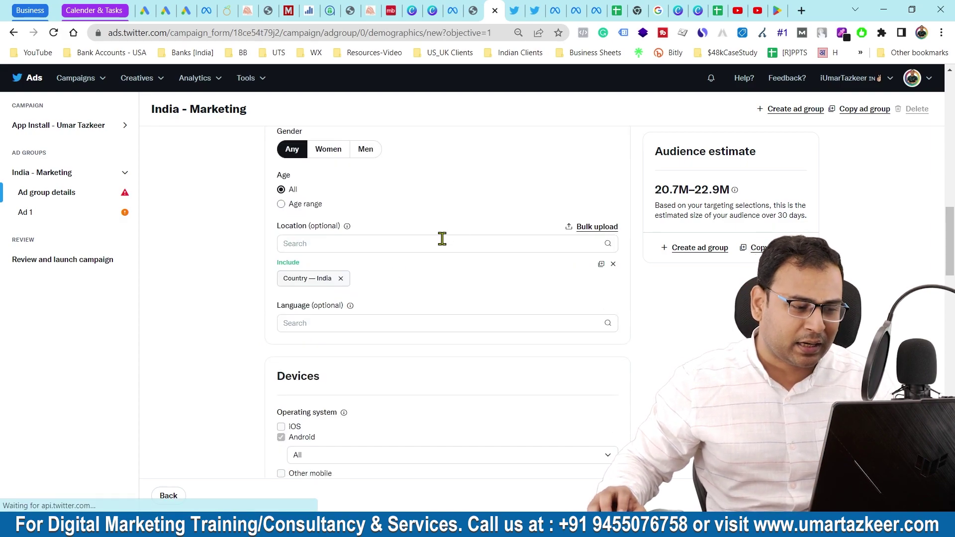
{"action": "scroll", "coordinate": [518, 297], "scroll_direction": "down", "scroll_amount": 2}
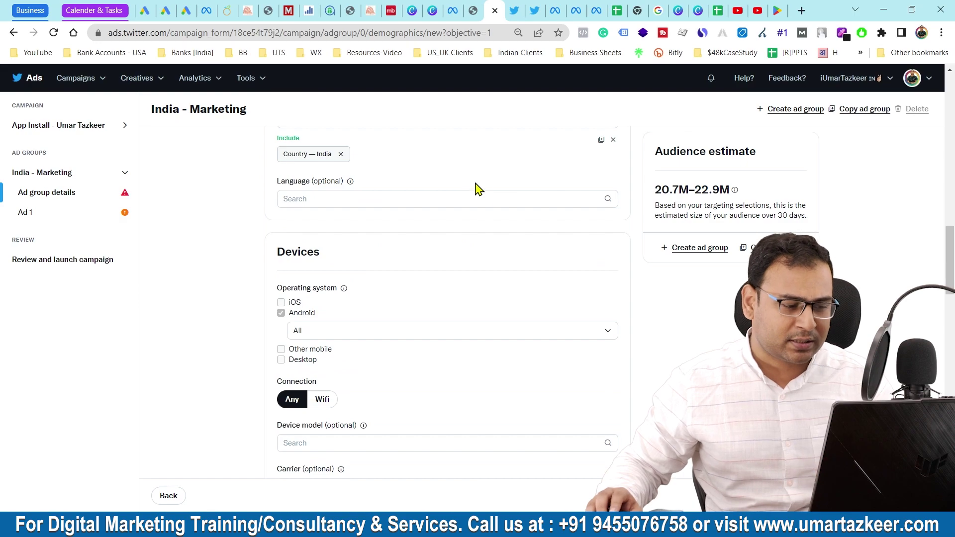
- Examine the device targeting section and the list of Android versions available for the operating system, without choosing one
{"action": "scroll", "coordinate": [448, 199], "scroll_direction": "down", "scroll_amount": 2}
{"action": "scroll", "coordinate": [274, 174], "scroll_direction": "up", "scroll_amount": 1}
{"action": "left_click_drag", "start_coordinate": [264, 190], "coordinate": [347, 196]}
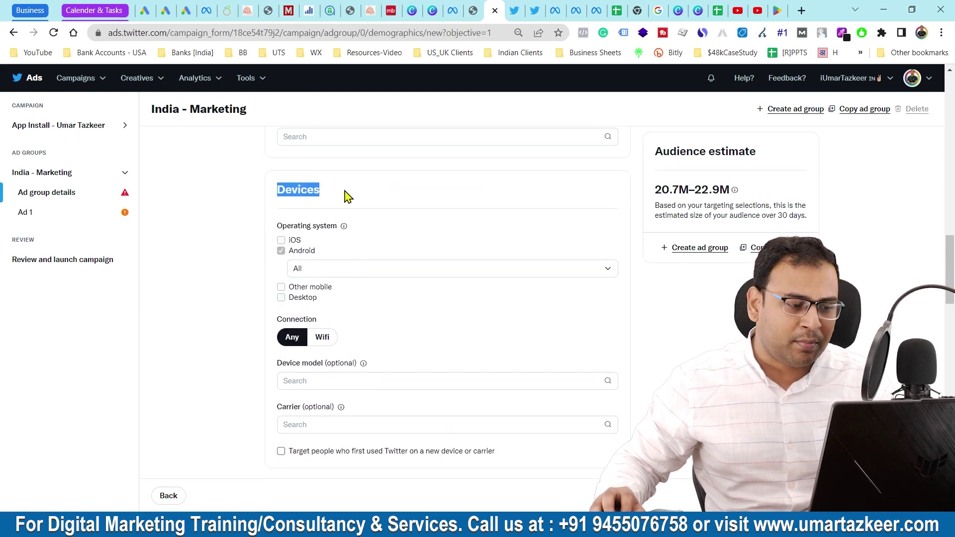
{"action": "left_click", "coordinate": [421, 201]}
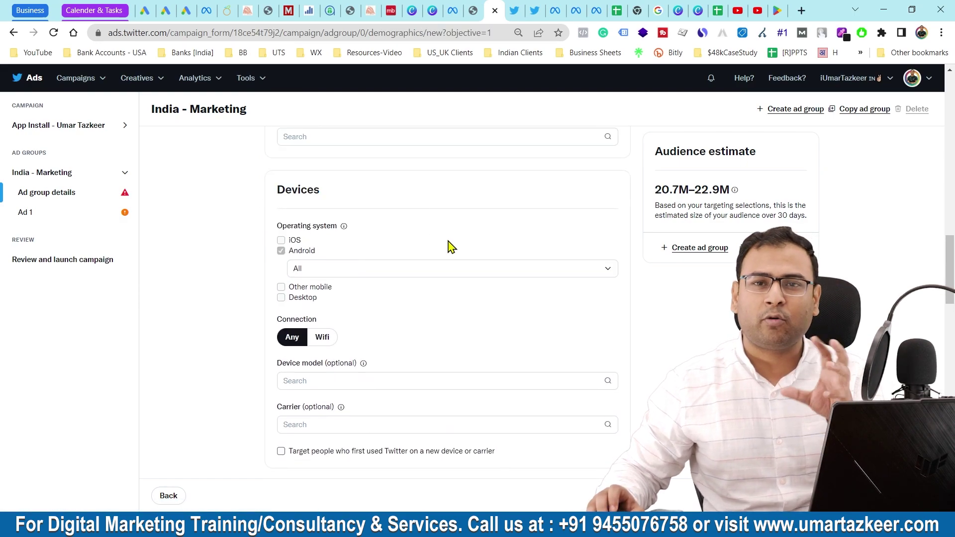
{"action": "scroll", "coordinate": [409, 234], "scroll_direction": "down", "scroll_amount": 1}
{"action": "scroll", "coordinate": [410, 235], "scroll_direction": "up", "scroll_amount": 2}
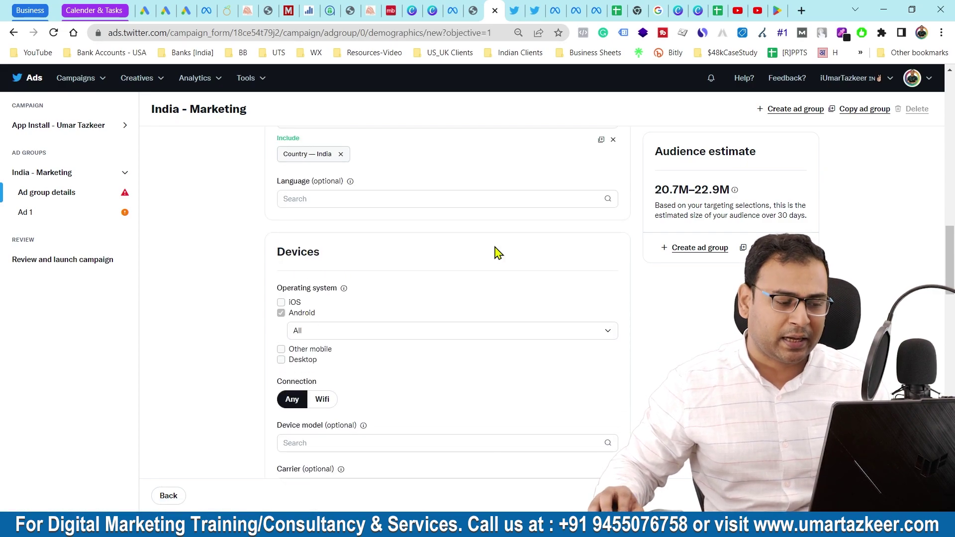
{"action": "scroll", "coordinate": [493, 252], "scroll_direction": "down", "scroll_amount": 2}
{"action": "left_click", "coordinate": [332, 207]}
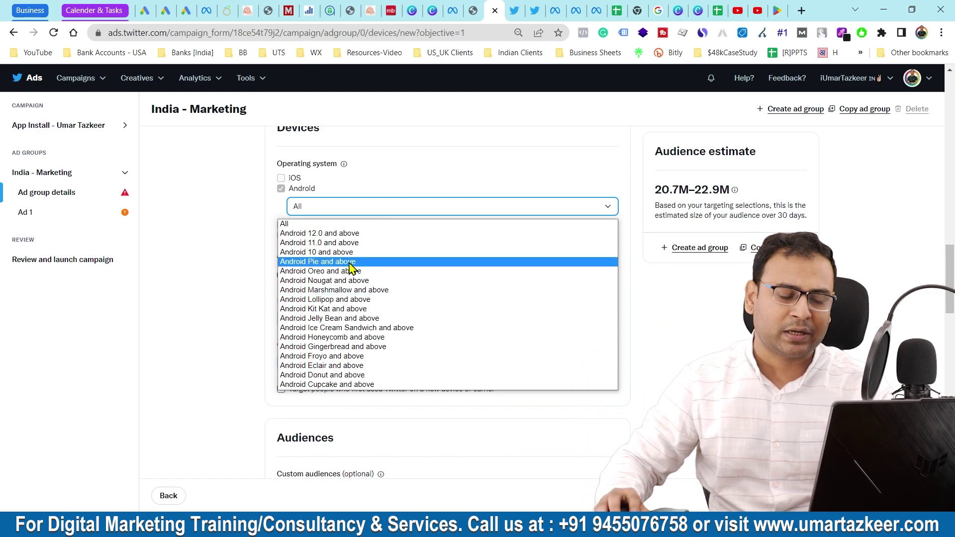
{"action": "left_click", "coordinate": [265, 278]}
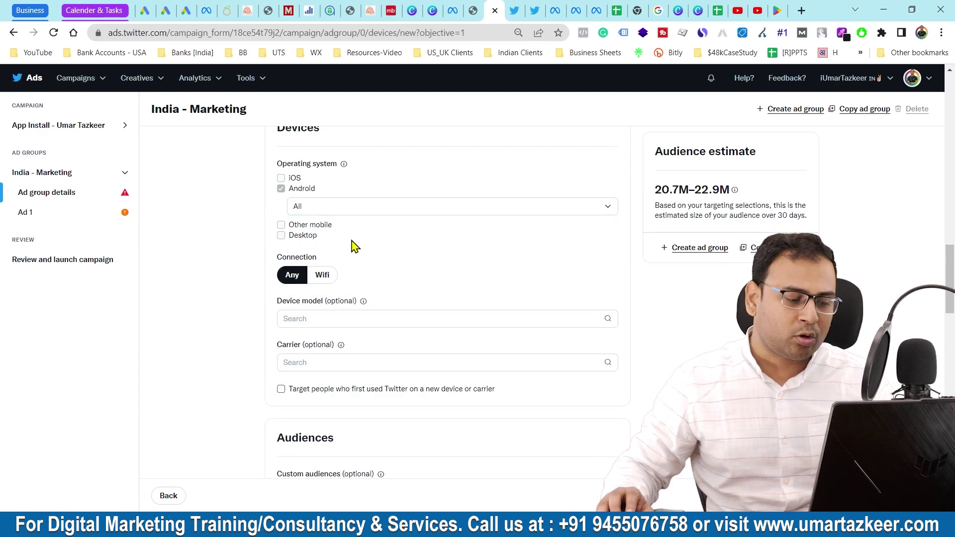
- Look through the device model brands and the connection options in device targeting
{"action": "left_click_drag", "start_coordinate": [270, 311], "coordinate": [331, 302]}
{"action": "left_click", "coordinate": [271, 315]}
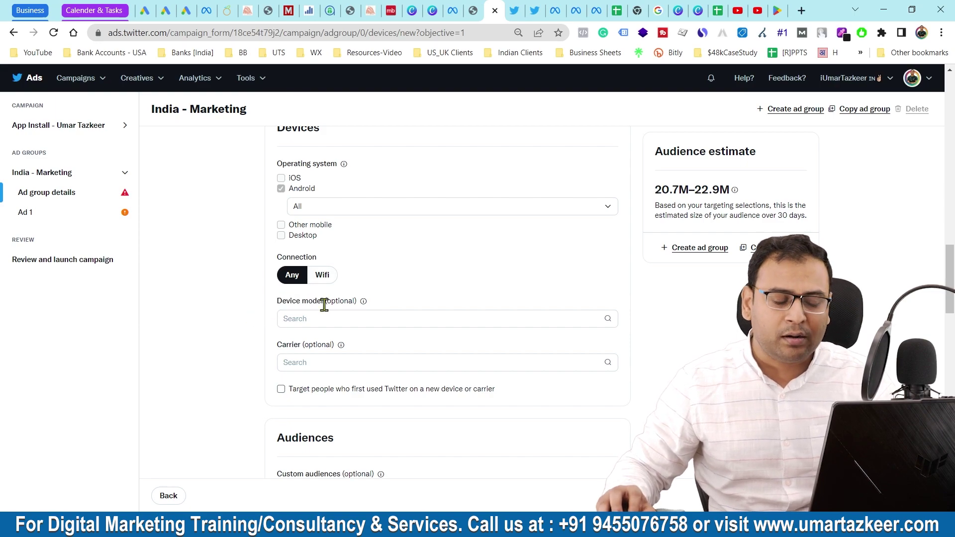
{"action": "left_click", "coordinate": [315, 319]}
{"action": "left_click", "coordinate": [256, 327]}
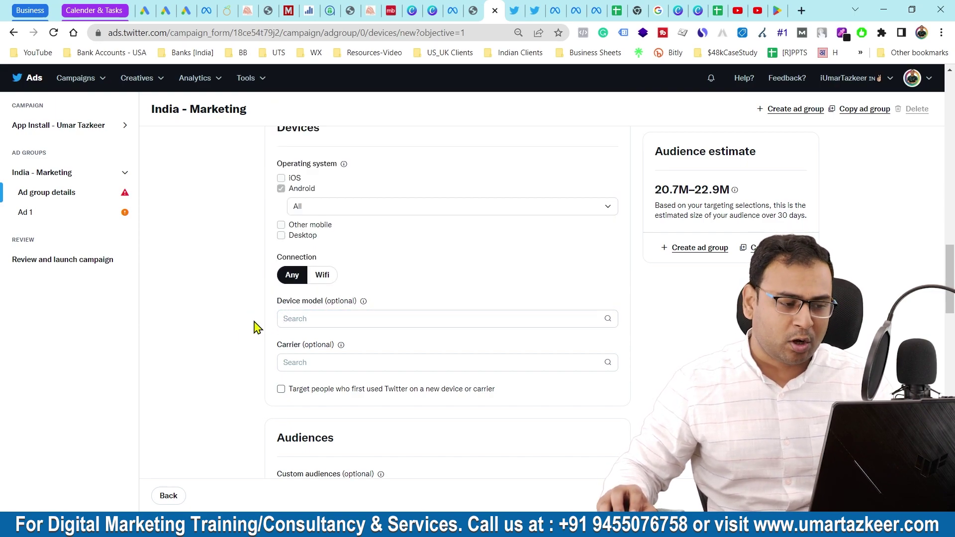
{"action": "left_click", "coordinate": [309, 319]}
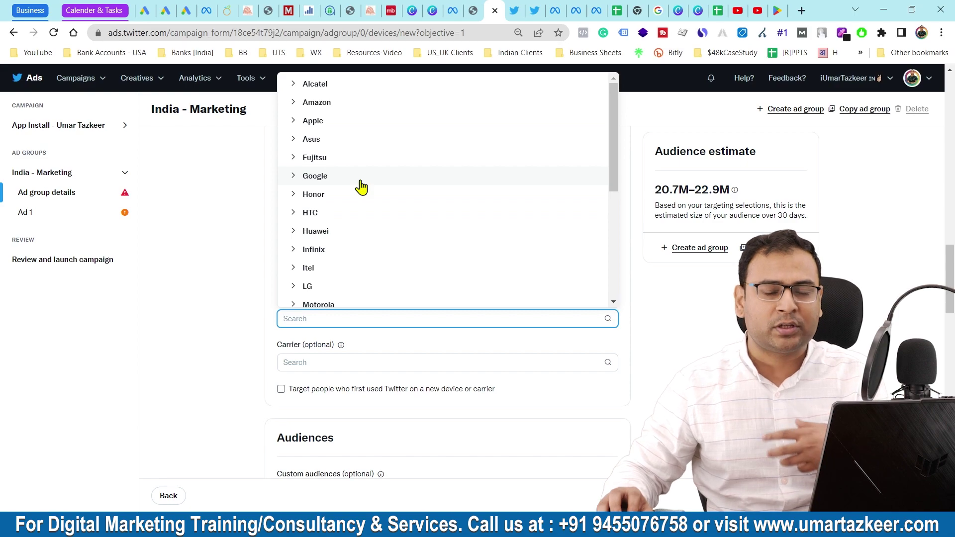
{"action": "left_click", "coordinate": [227, 266]}
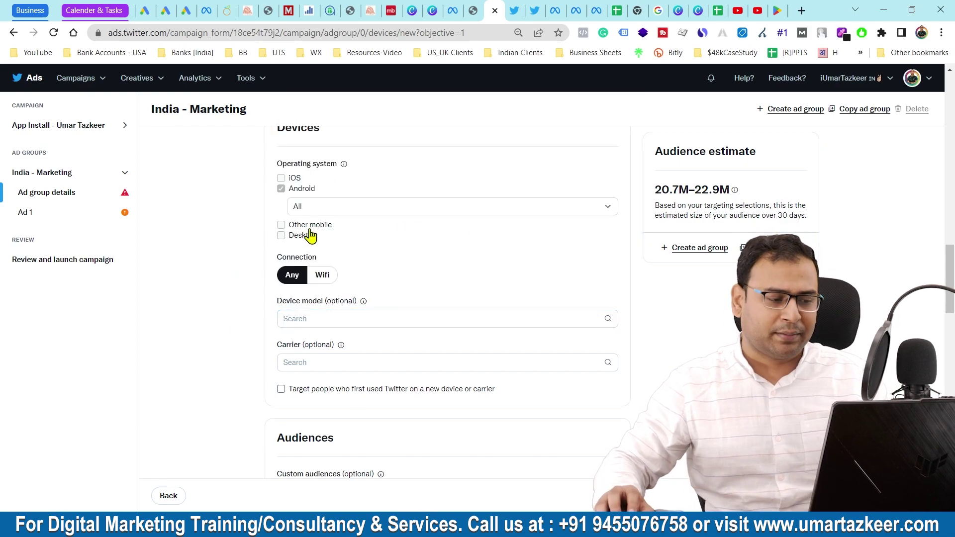
{"action": "left_click_drag", "start_coordinate": [264, 258], "coordinate": [316, 277]}
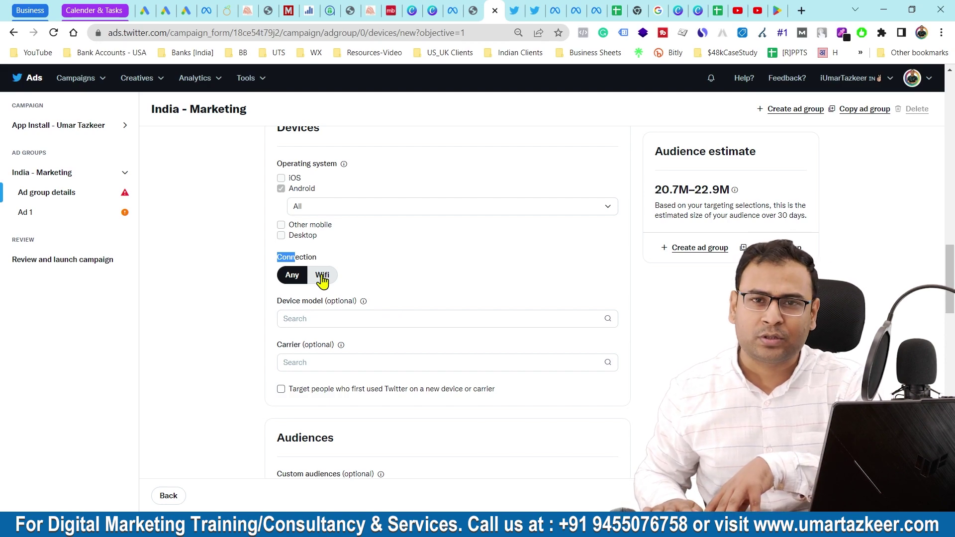
{"action": "left_click", "coordinate": [235, 259]}
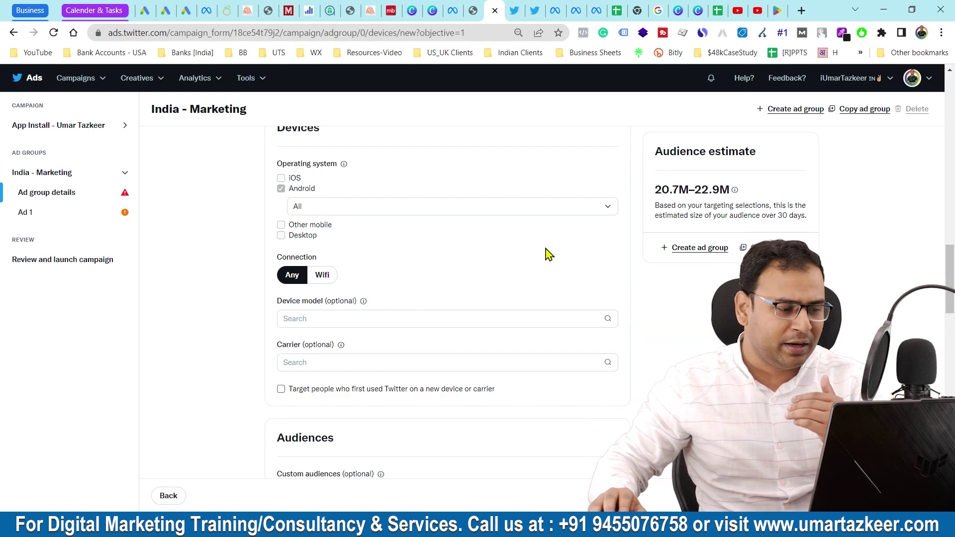
- Search the carrier targeting for "in", clear the search and look through the carriers listed under IN - India
{"action": "scroll", "coordinate": [685, 288], "scroll_direction": "down", "scroll_amount": 4}
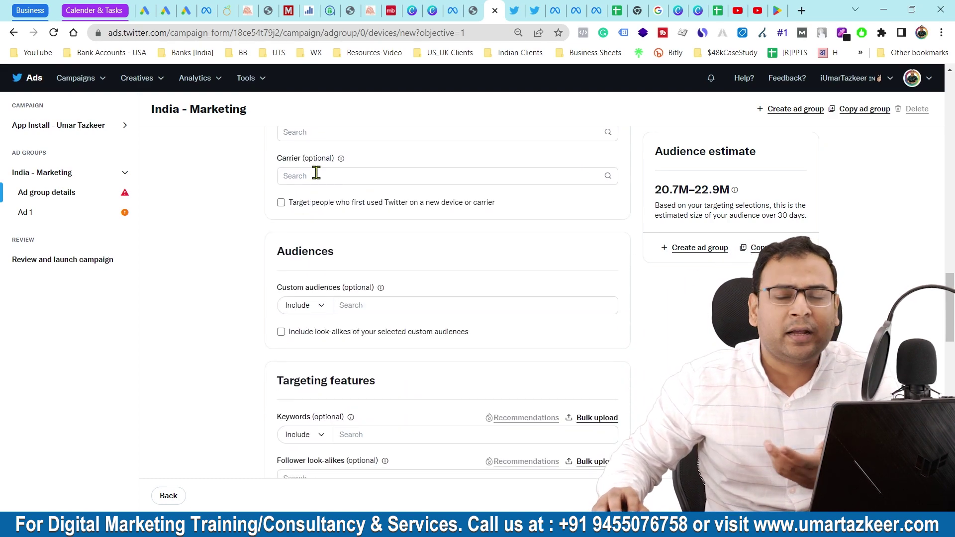
{"action": "left_click", "coordinate": [317, 175]}
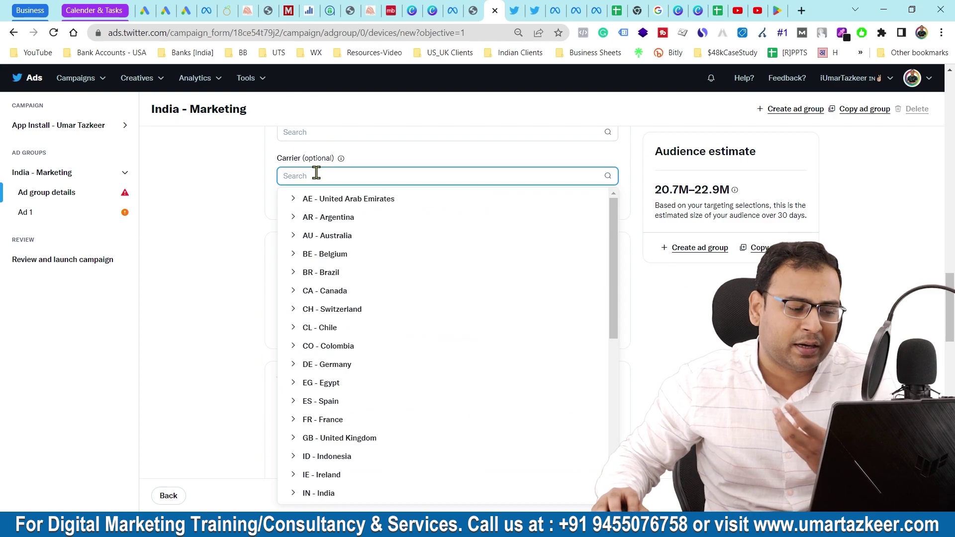
{"action": "type", "text": "in"}
{"action": "key", "text": "BackSpace"}
{"action": "key", "text": "BackSpace"}
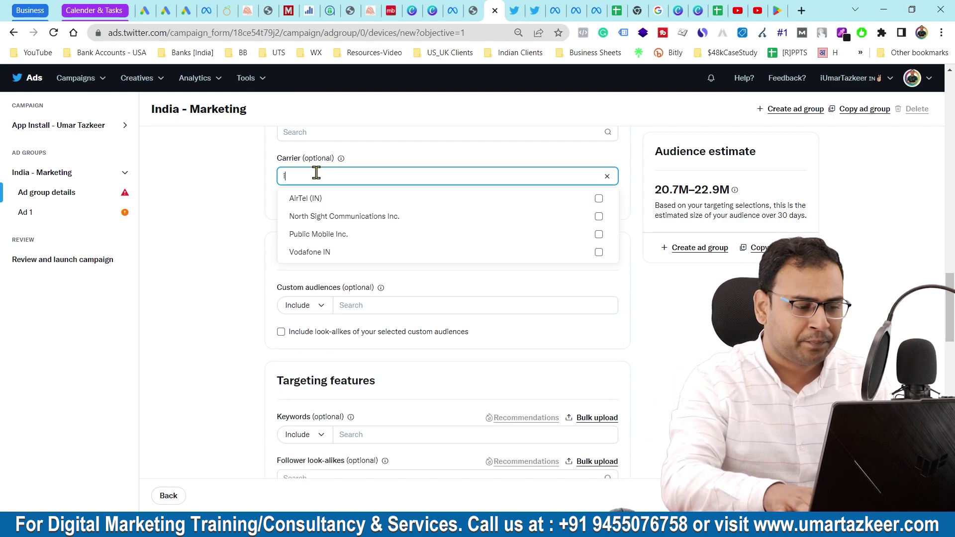
{"action": "scroll", "coordinate": [395, 312], "scroll_direction": "down", "scroll_amount": 3}
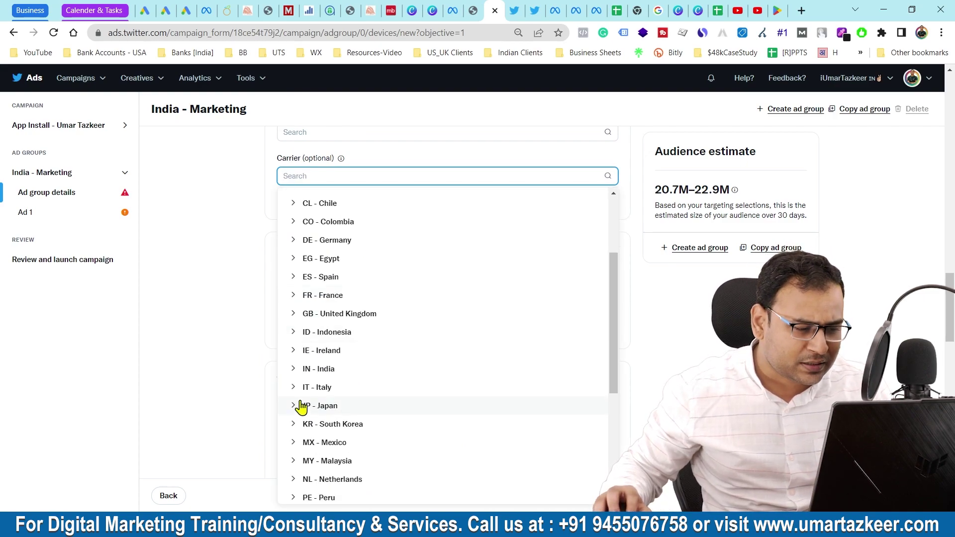
{"action": "left_click", "coordinate": [316, 372]}
{"action": "scroll", "coordinate": [428, 358], "scroll_direction": "down", "scroll_amount": 2}
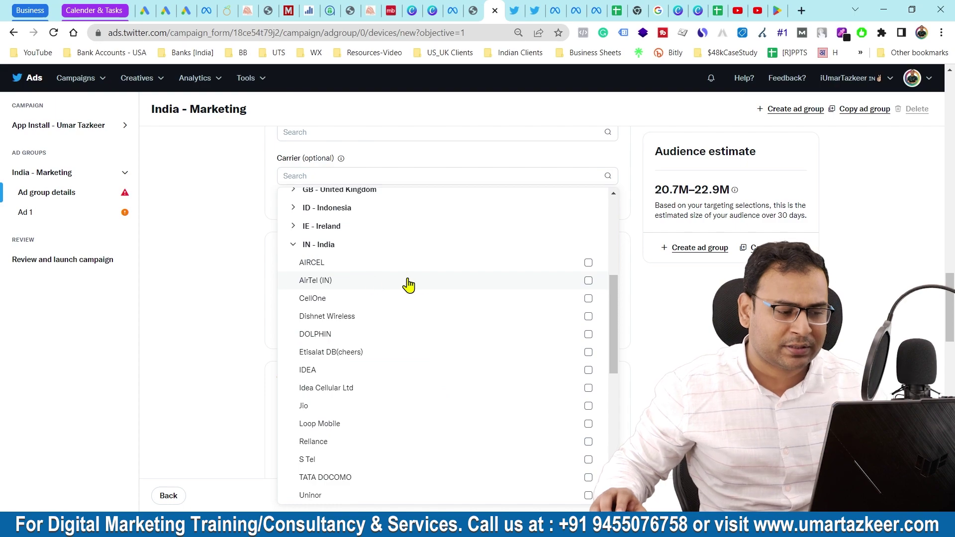
{"action": "scroll", "coordinate": [410, 281], "scroll_direction": "down", "scroll_amount": 3}
{"action": "scroll", "coordinate": [396, 326], "scroll_direction": "up", "scroll_amount": 3}
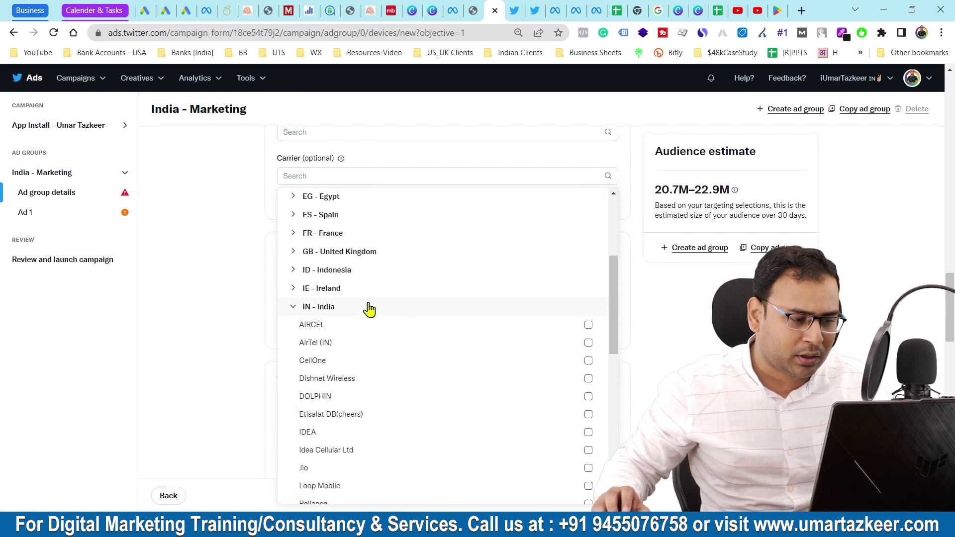
{"action": "left_click", "coordinate": [298, 309]}
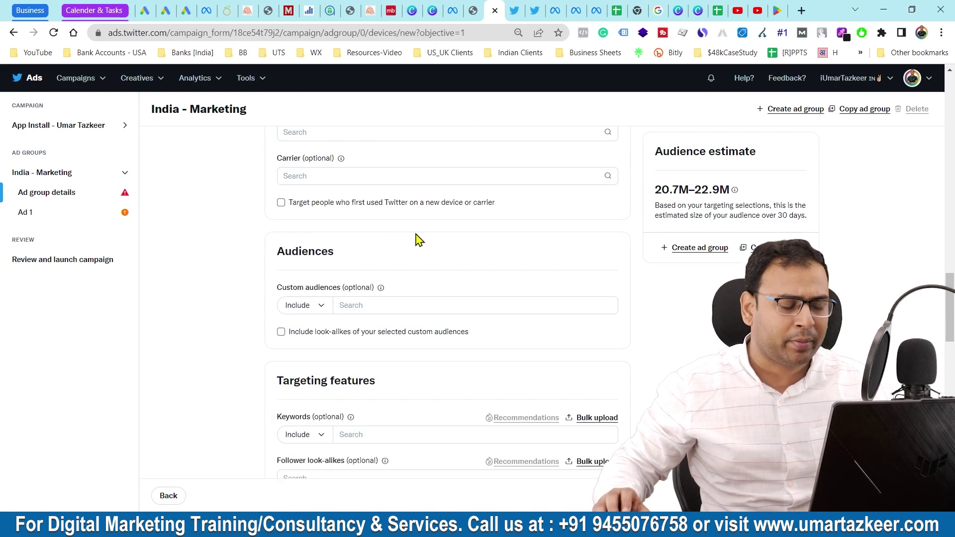
- Try the option to target people who first used Twitter on a new device or carrier, and switch it off again
{"action": "scroll", "coordinate": [420, 240], "scroll_direction": "up", "scroll_amount": 5}
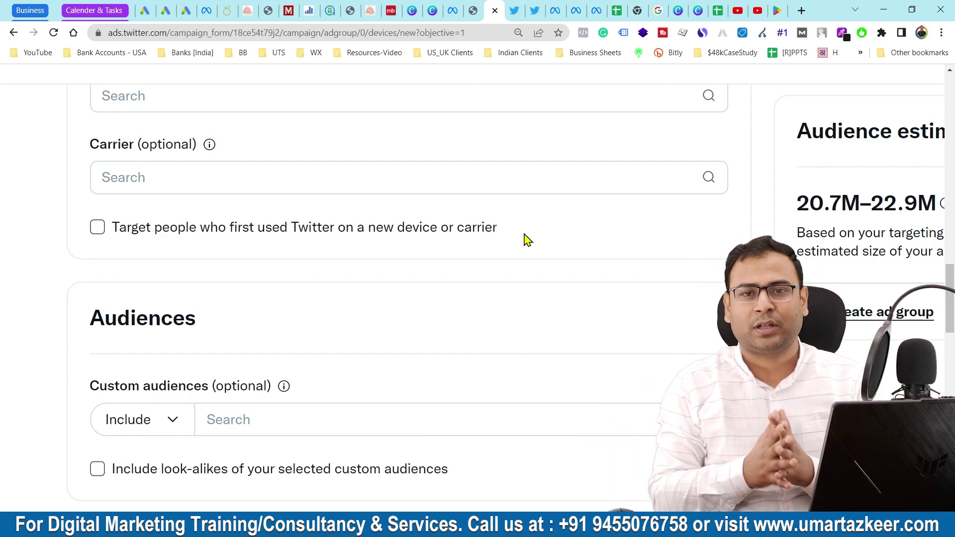
{"action": "left_click", "coordinate": [98, 230]}
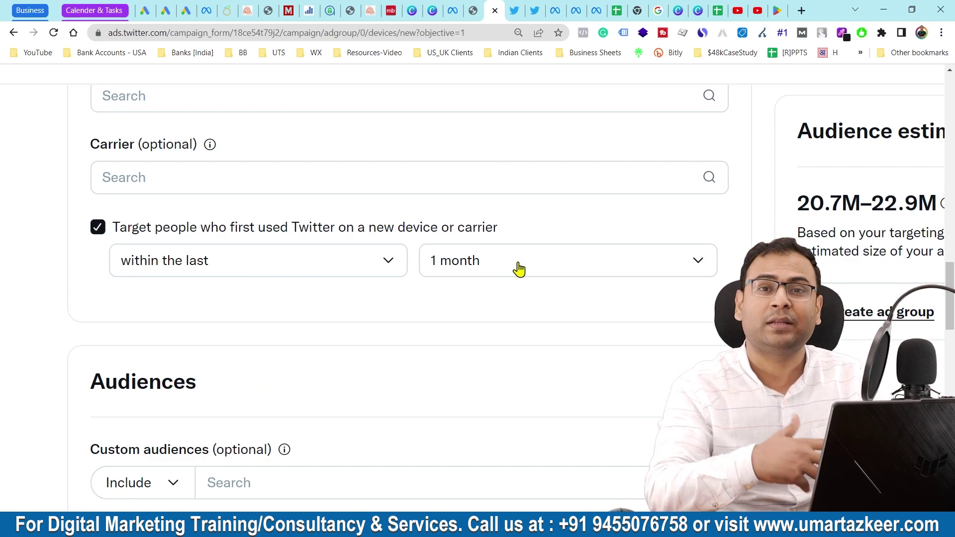
{"action": "left_click", "coordinate": [95, 231]}
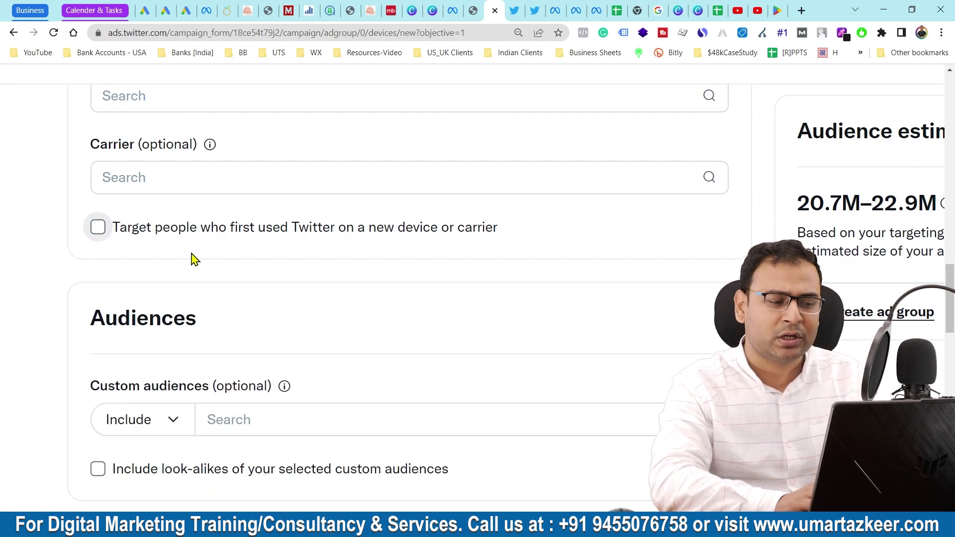
- Add "Marketing" as an included keyword in the ad group's targeting features
{"action": "key", "text": "ctrl+minus"}
{"action": "key", "text": "ctrl+minus"}
{"action": "key", "text": "ctrl+minus"}
{"action": "scroll", "coordinate": [219, 268], "scroll_direction": "down", "scroll_amount": 2}
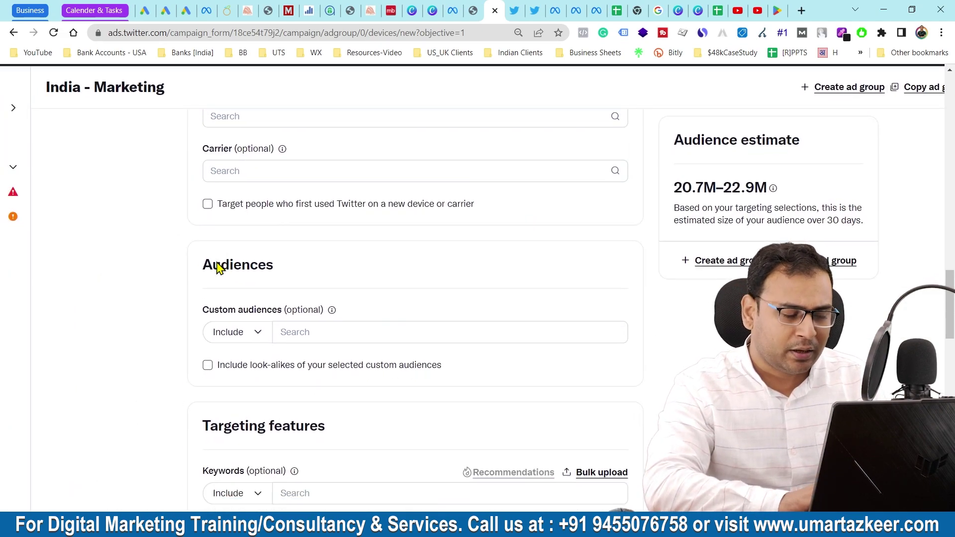
{"action": "scroll", "coordinate": [348, 260], "scroll_direction": "down", "scroll_amount": 3}
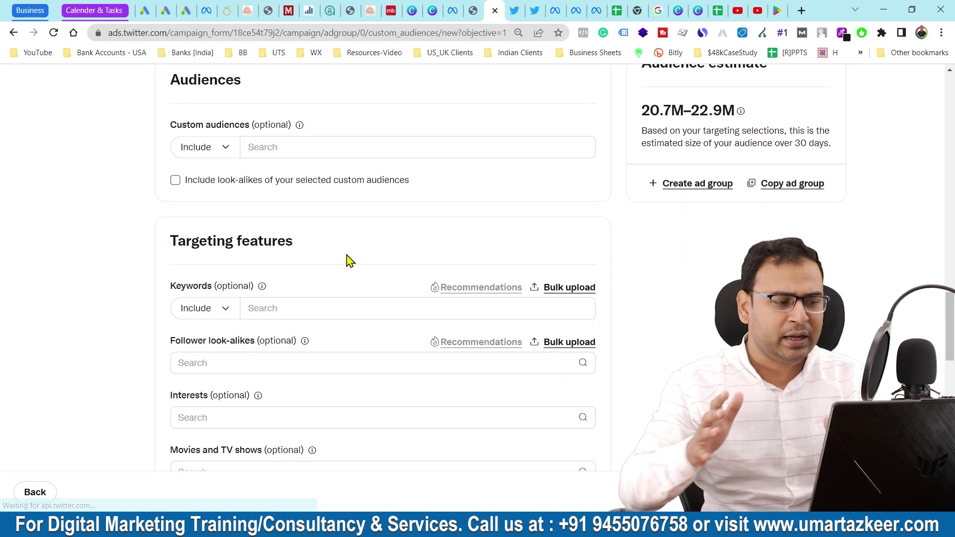
{"action": "scroll", "coordinate": [406, 253], "scroll_direction": "down", "scroll_amount": 3}
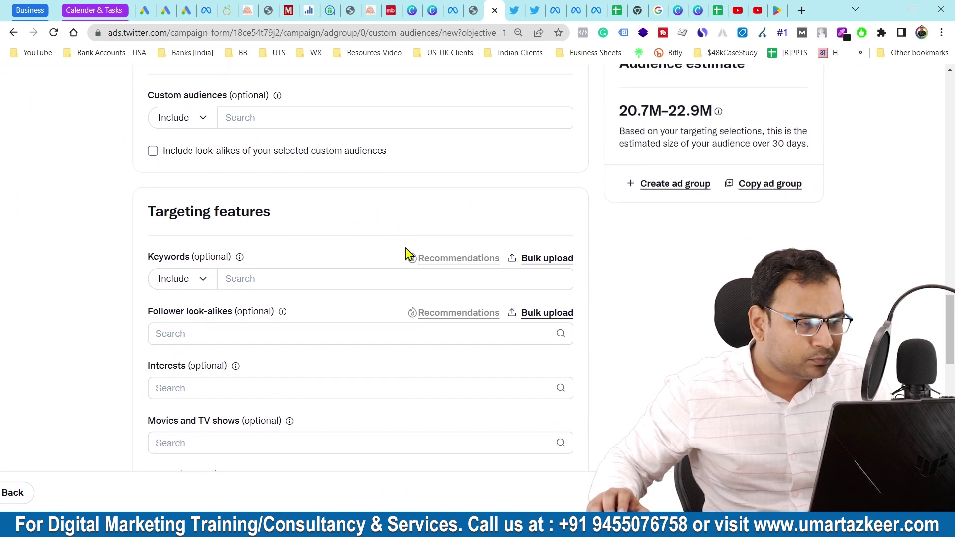
{"action": "scroll", "coordinate": [274, 164], "scroll_direction": "down", "scroll_amount": 1}
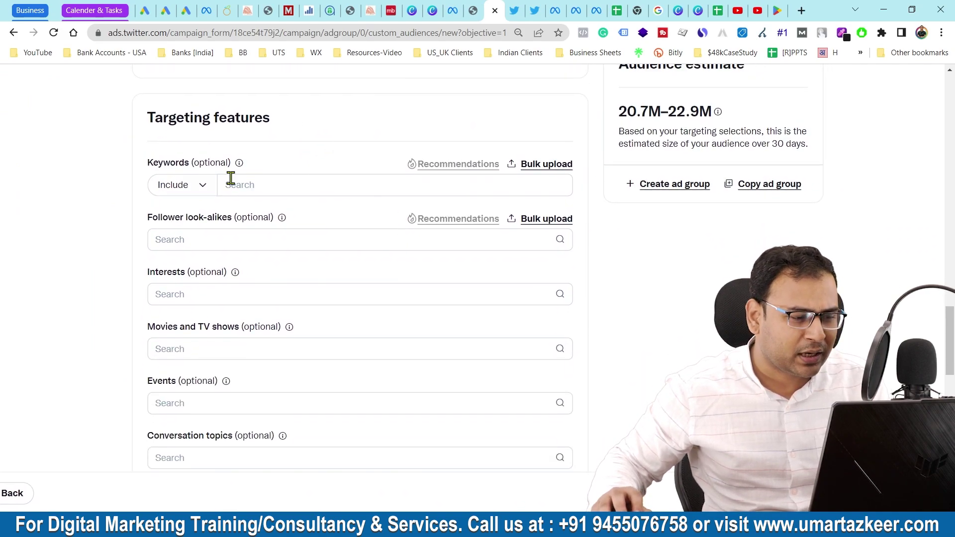
{"action": "left_click", "coordinate": [292, 182]}
{"action": "type", "text": "Marketing"}
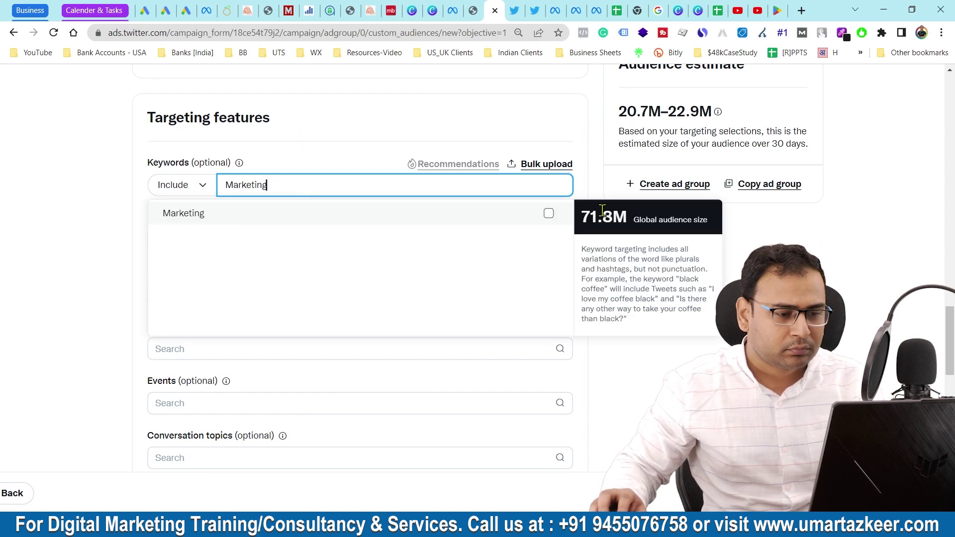
{"action": "left_click", "coordinate": [549, 214]}
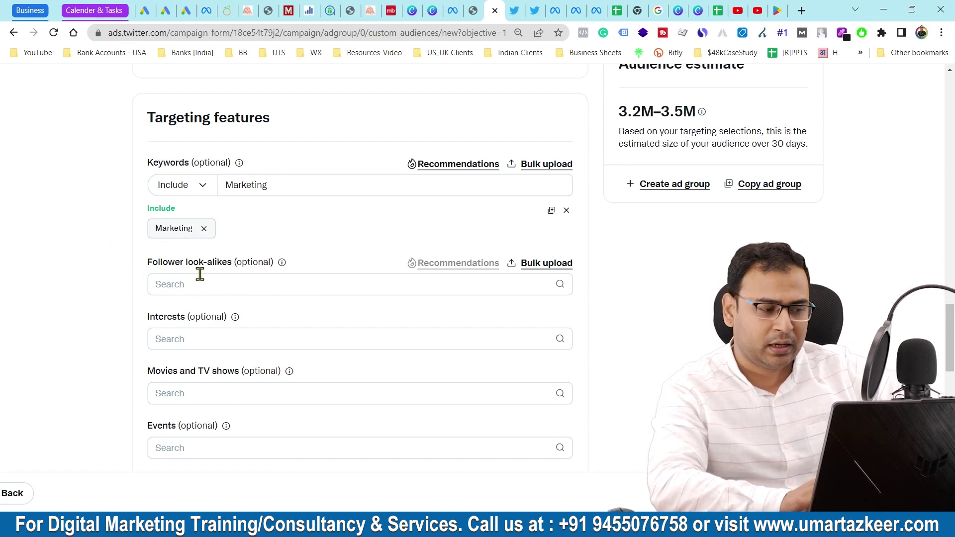
- Switch off the Twitter Audience Platform for the ad group
{"action": "scroll", "coordinate": [201, 275], "scroll_direction": "down", "scroll_amount": 2}
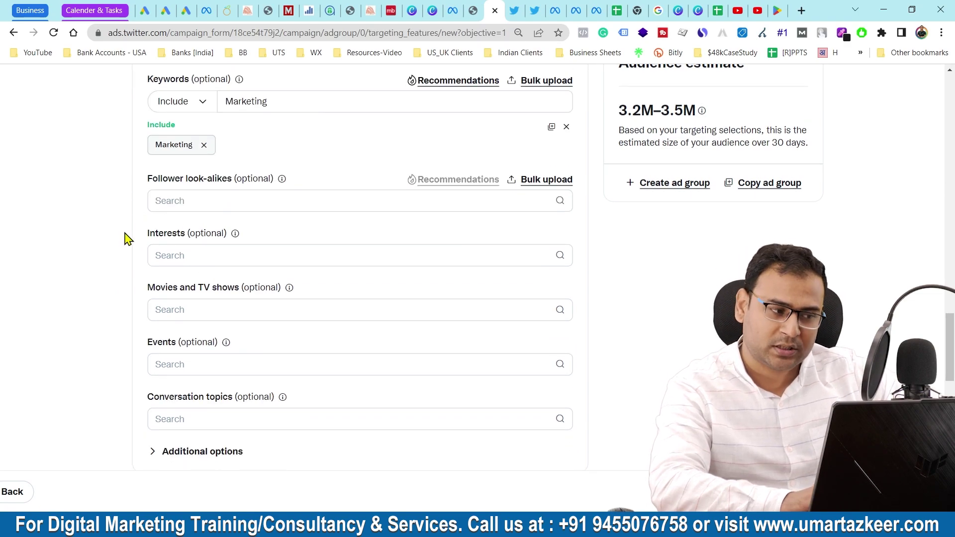
{"action": "scroll", "coordinate": [141, 252], "scroll_direction": "down", "scroll_amount": 1}
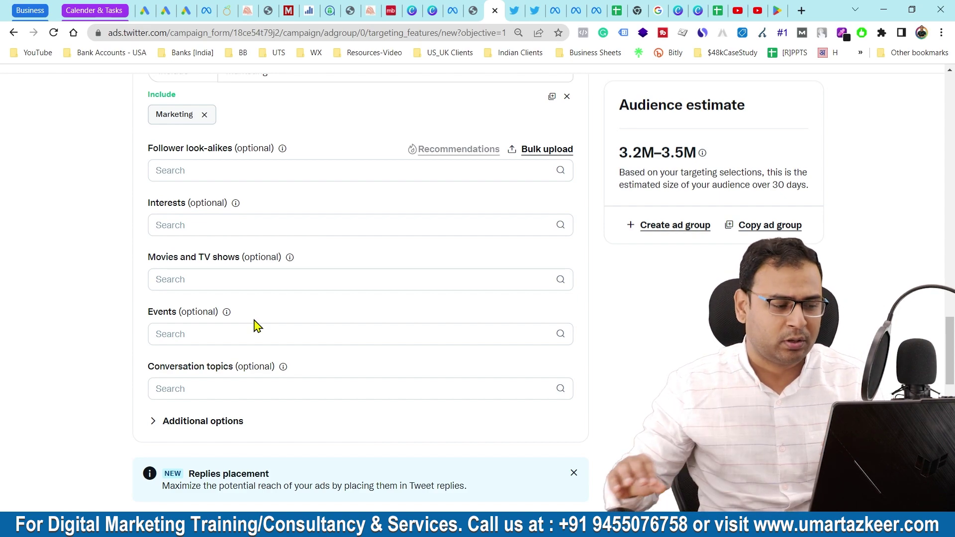
{"action": "scroll", "coordinate": [255, 326], "scroll_direction": "down", "scroll_amount": 1}
{"action": "scroll", "coordinate": [503, 354], "scroll_direction": "down", "scroll_amount": 5}
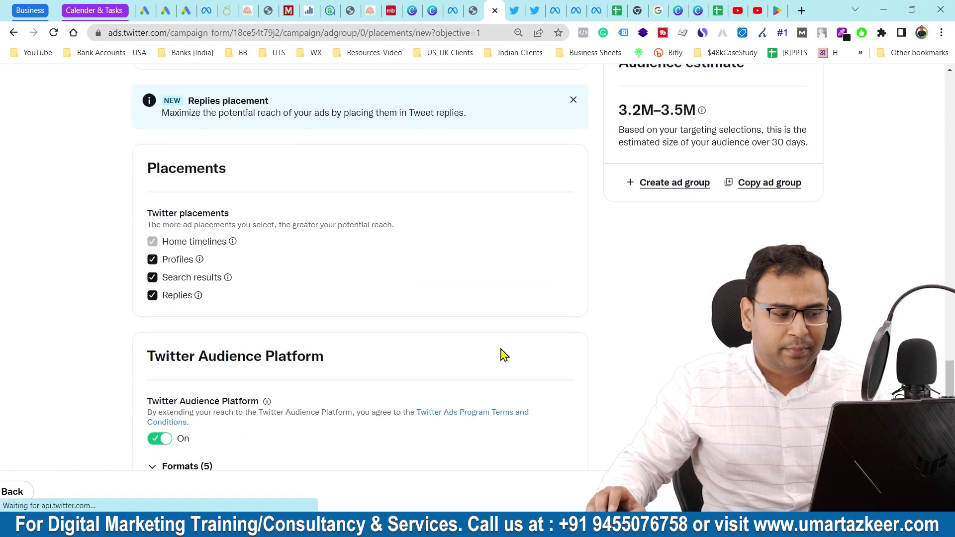
{"action": "scroll", "coordinate": [381, 322], "scroll_direction": "down", "scroll_amount": 2}
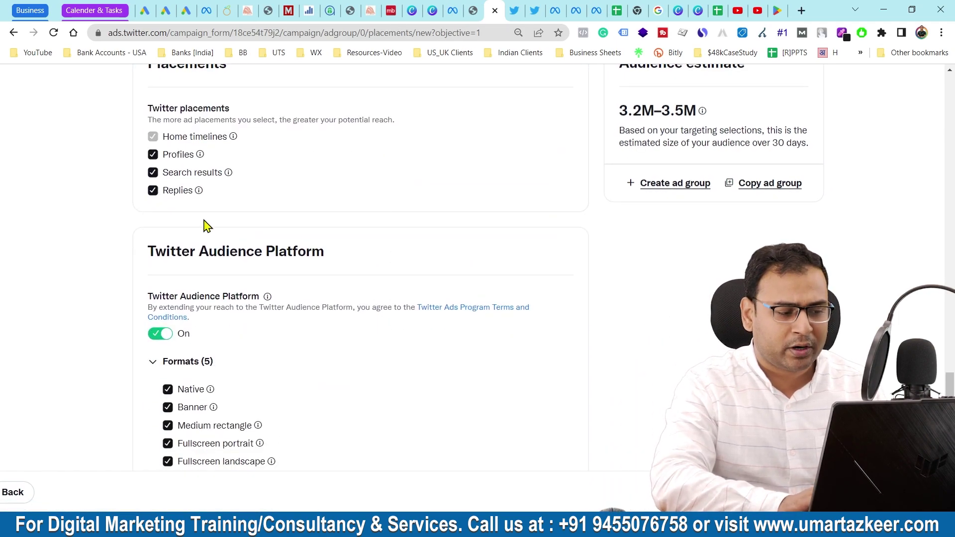
{"action": "scroll", "coordinate": [324, 311], "scroll_direction": "down", "scroll_amount": 2}
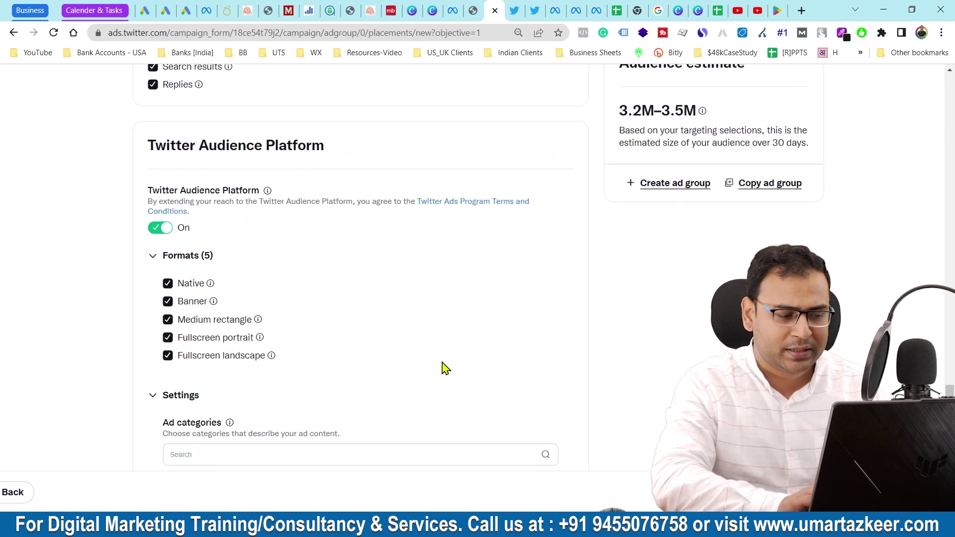
{"action": "scroll", "coordinate": [444, 366], "scroll_direction": "down", "scroll_amount": 8}
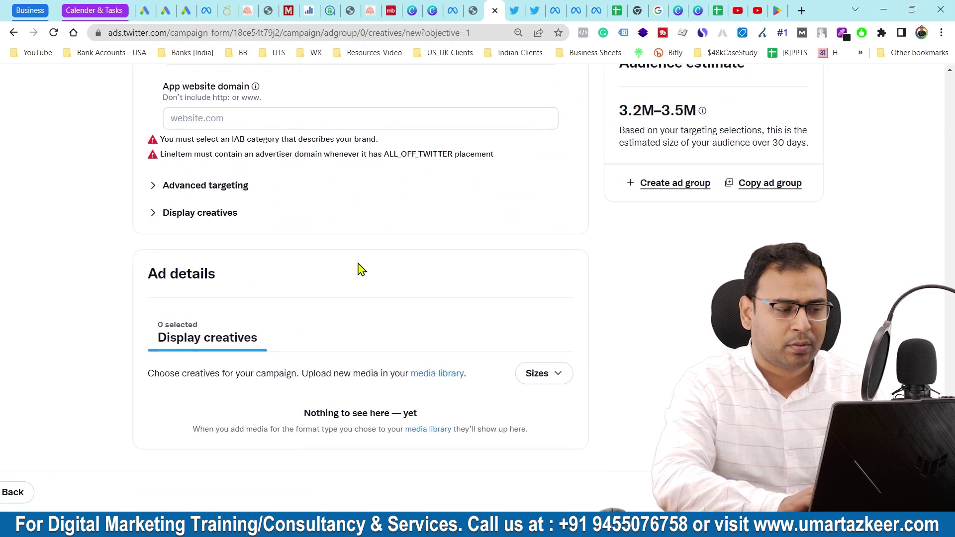
{"action": "scroll", "coordinate": [405, 373], "scroll_direction": "up", "scroll_amount": 9}
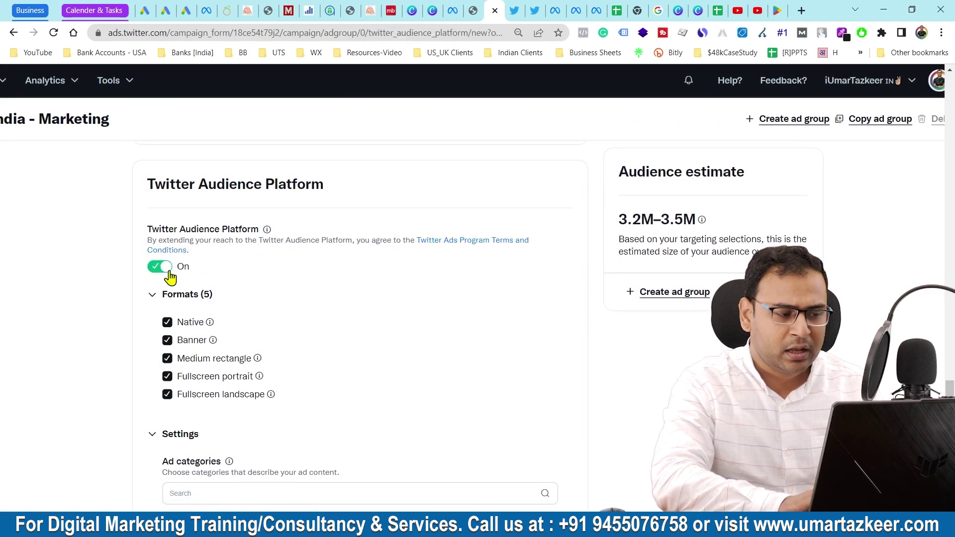
{"action": "left_click", "coordinate": [162, 268]}
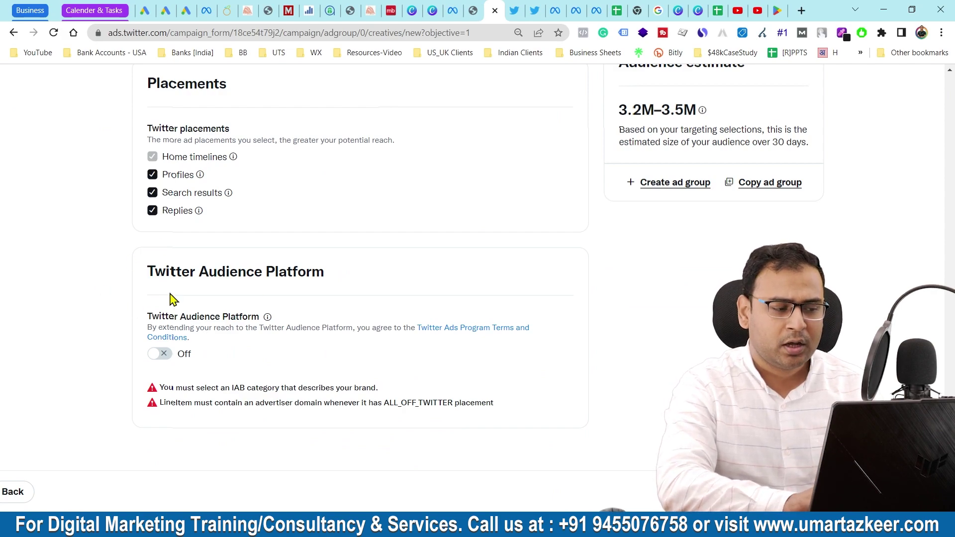
- Open the details of Ad 1 in the India - Marketing ad group and check its name and destination fields
{"action": "key", "text": "ctrl+minus"}
{"action": "key", "text": "ctrl+minus"}
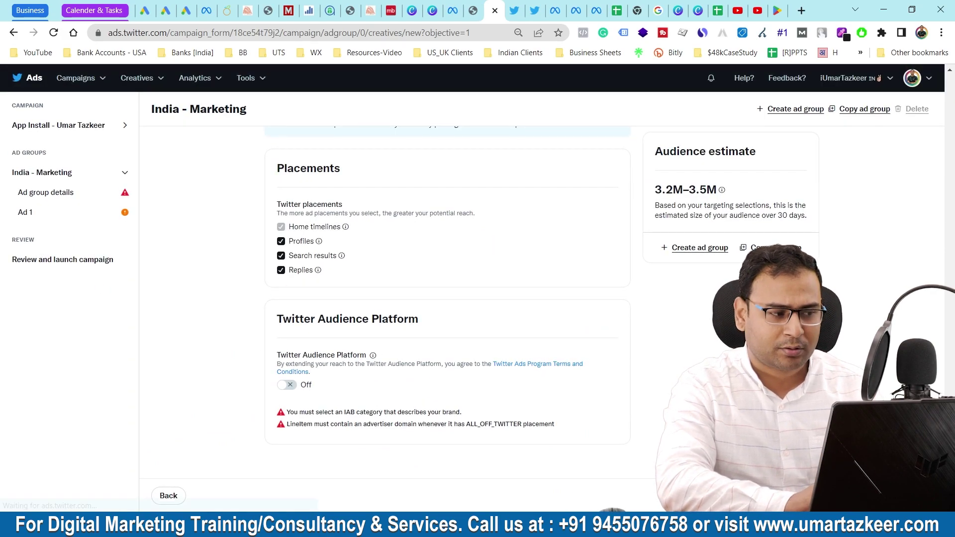
{"action": "left_click", "coordinate": [25, 212]}
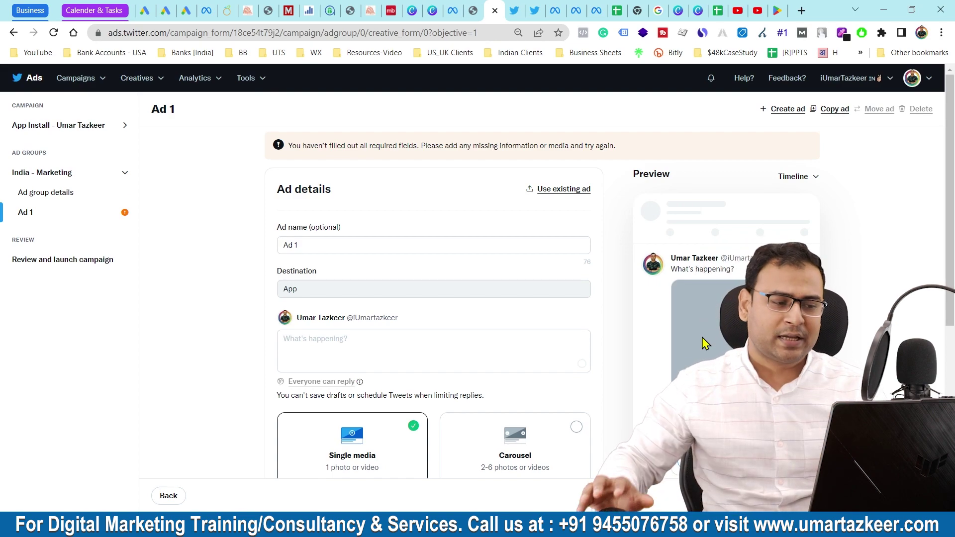
{"action": "double_click", "coordinate": [309, 244]}
{"action": "left_click", "coordinate": [379, 242]}
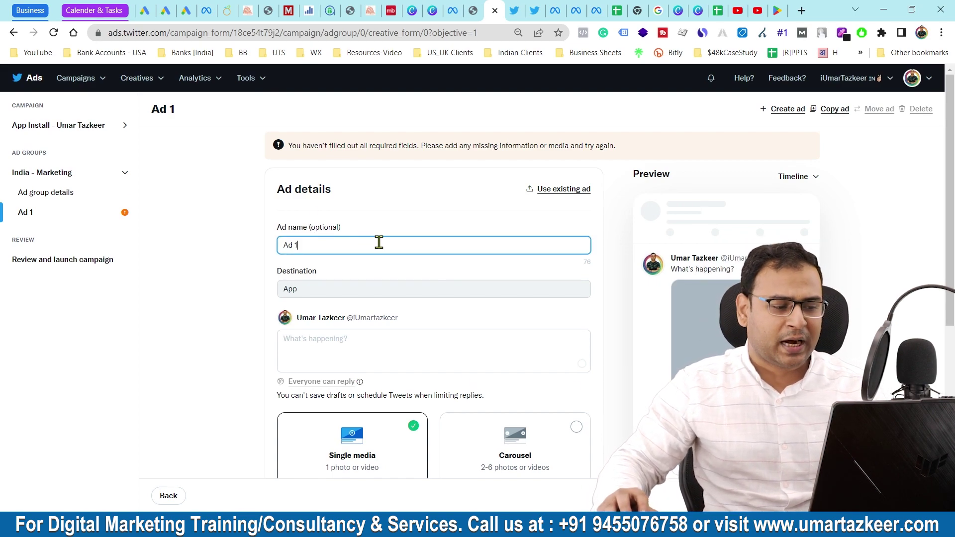
{"action": "left_click", "coordinate": [379, 292]}
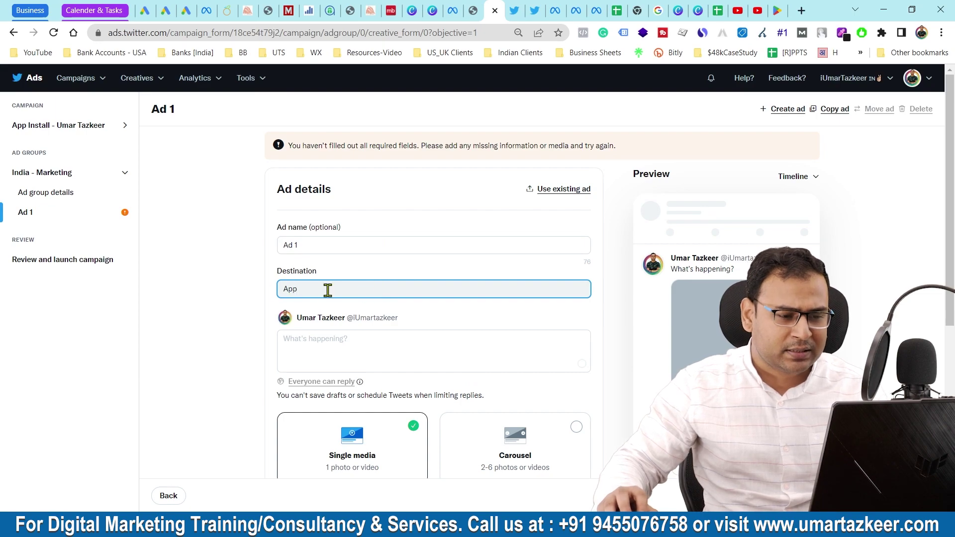
- Enter "Learn Marketing!" as the Tweet text of Ad 1
{"action": "scroll", "coordinate": [435, 294], "scroll_direction": "down", "scroll_amount": 1}
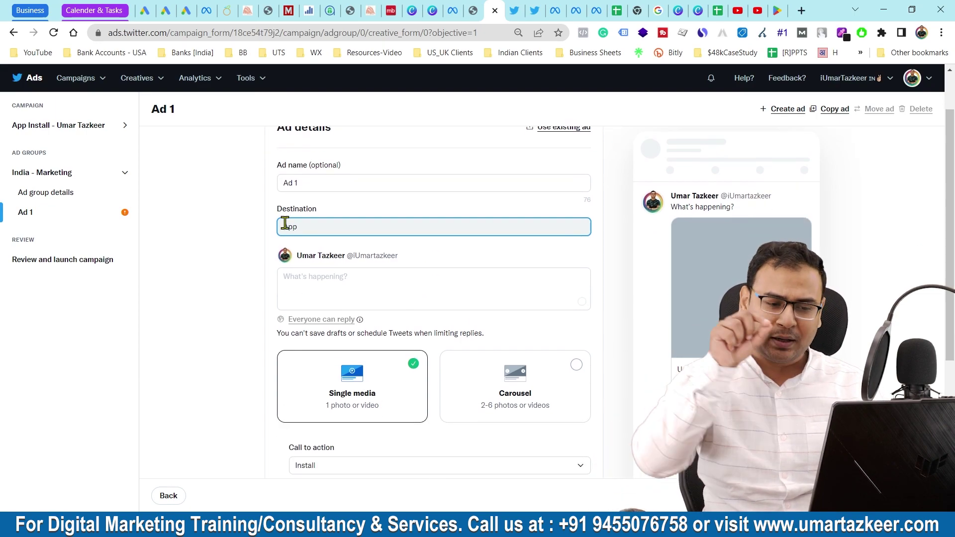
{"action": "left_click", "coordinate": [350, 283]}
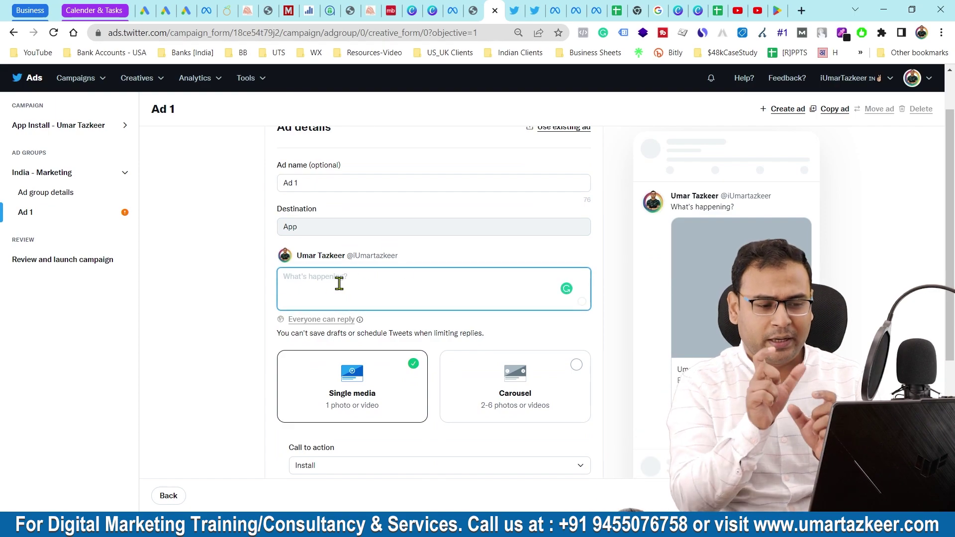
{"action": "type", "text": "Lear"}
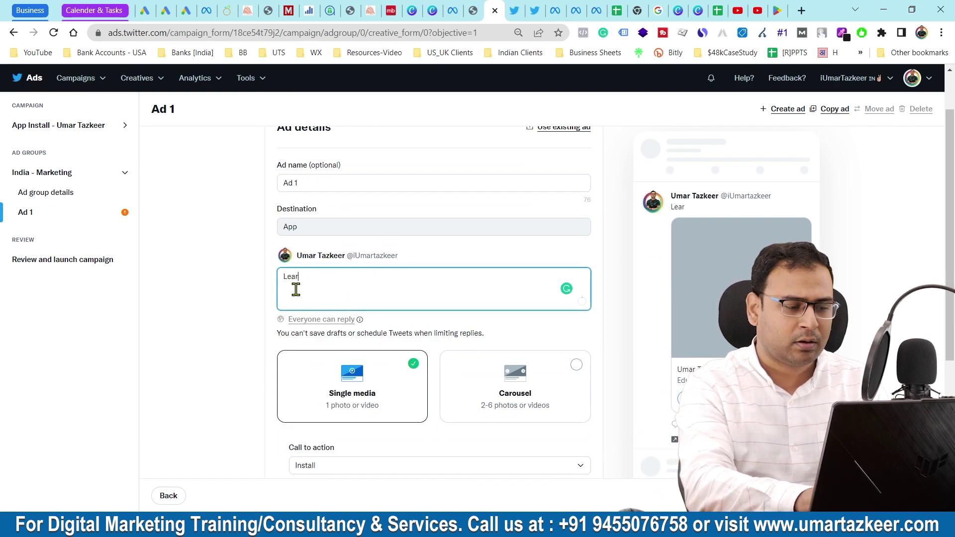
{"action": "type", "text": "n Marketign"}
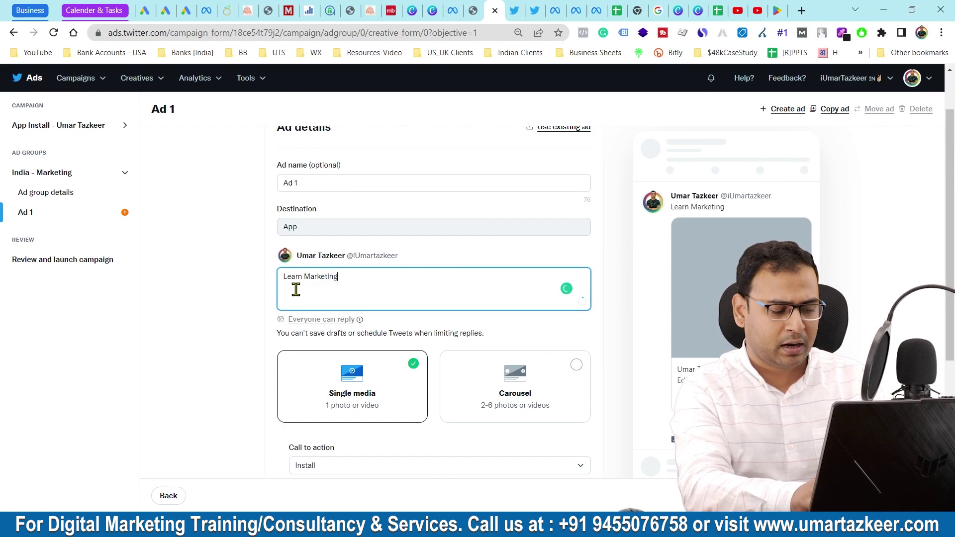
{"action": "left_click", "coordinate": [224, 354]}
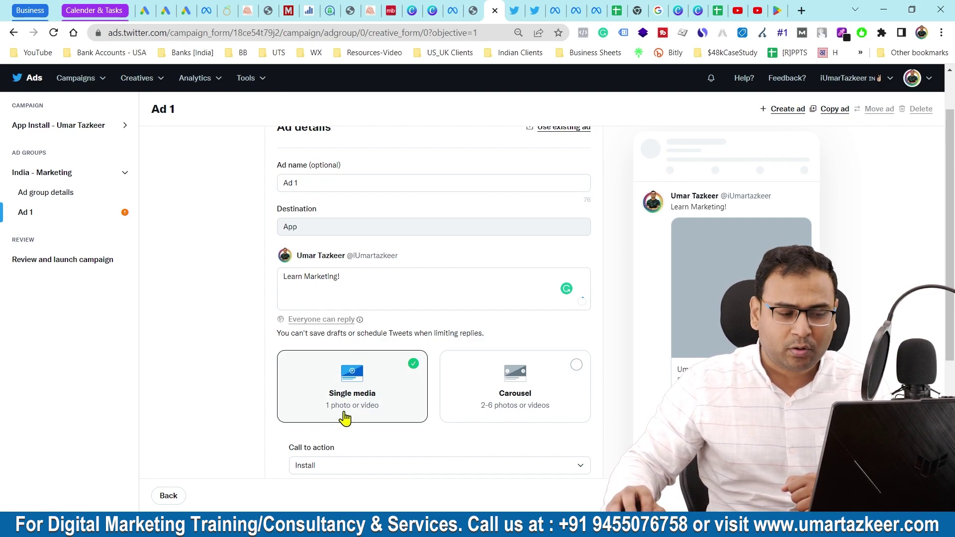
- Set the ad's primary app store to India
{"action": "scroll", "coordinate": [428, 366], "scroll_direction": "down", "scroll_amount": 4}
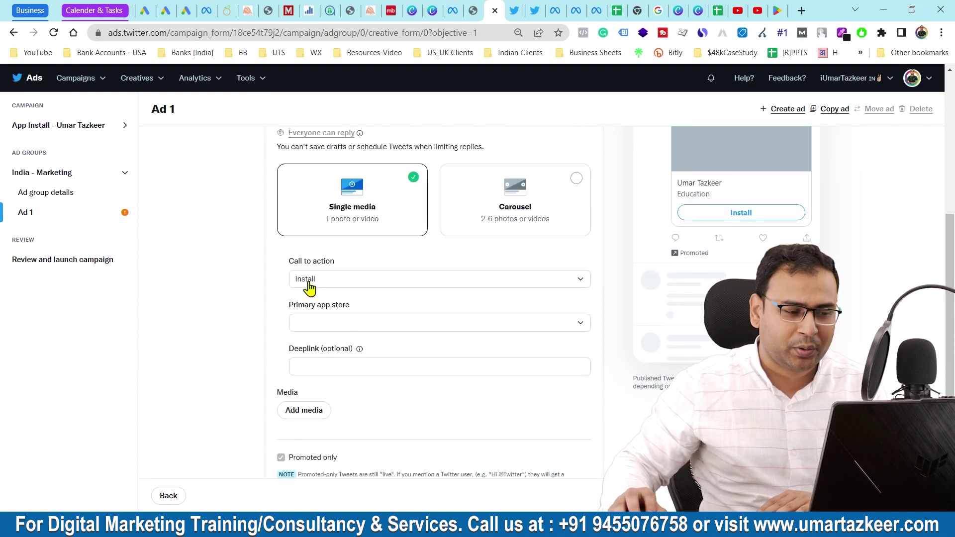
{"action": "left_click", "coordinate": [348, 332]}
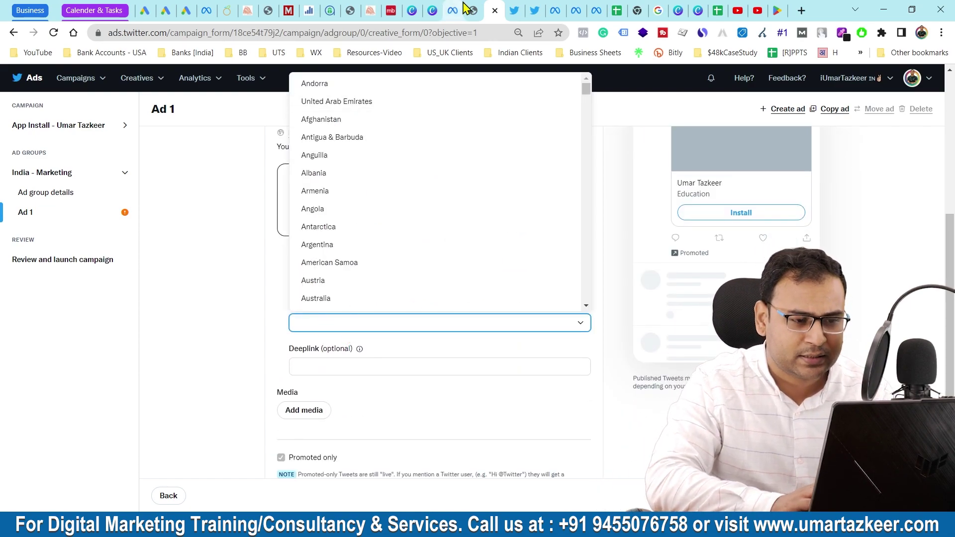
{"action": "left_click_drag", "start_coordinate": [586, 90], "coordinate": [577, 177]}
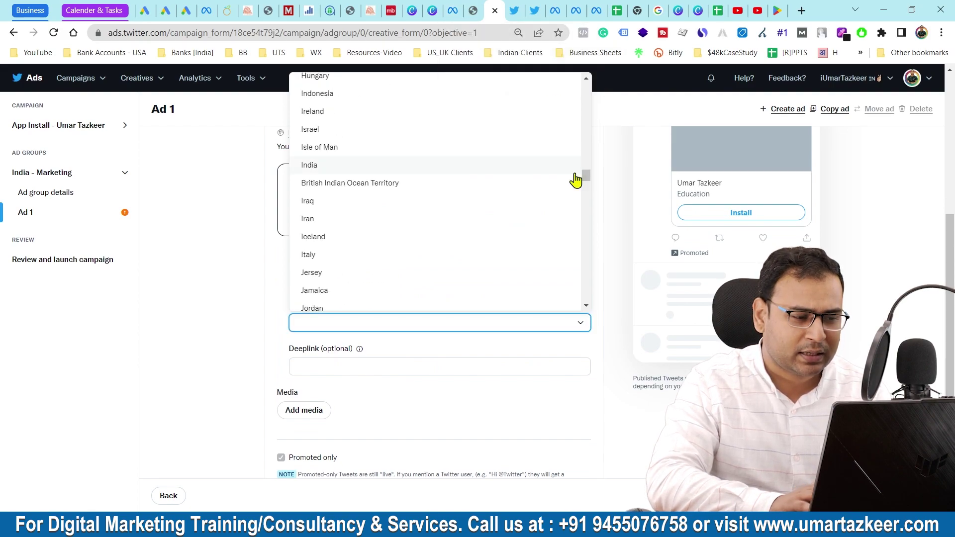
{"action": "left_click", "coordinate": [314, 167]}
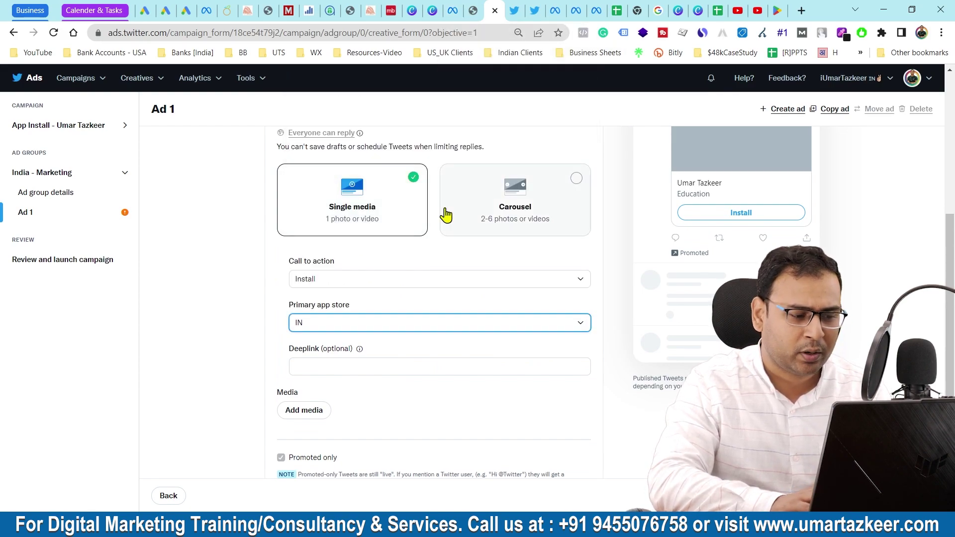
- Look over the ad form, proceed to the campaign review and read the ad group's budget, delivery, targeting and placement summary
{"action": "scroll", "coordinate": [495, 359], "scroll_direction": "down", "scroll_amount": 1}
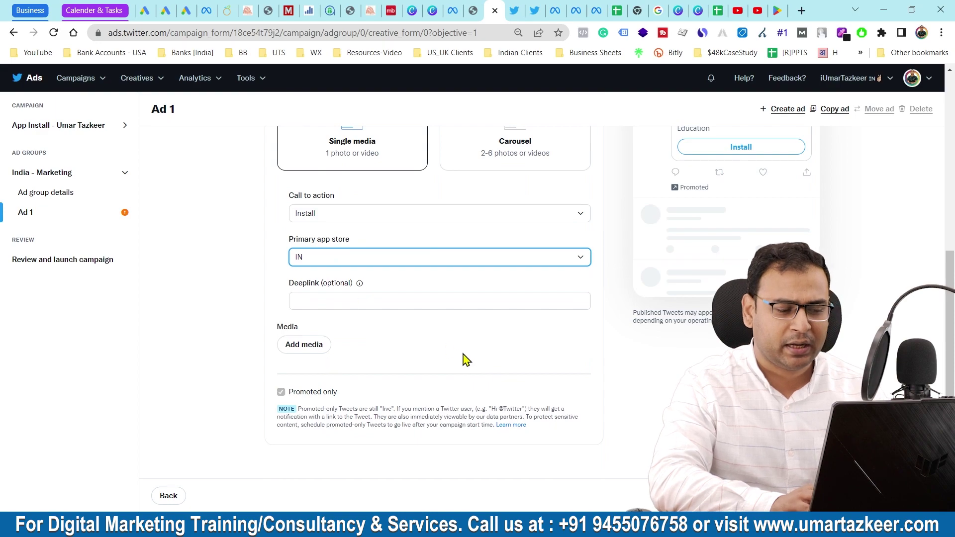
{"action": "scroll", "coordinate": [465, 360], "scroll_direction": "up", "scroll_amount": 1}
{"action": "scroll", "coordinate": [672, 298], "scroll_direction": "up", "scroll_amount": 2}
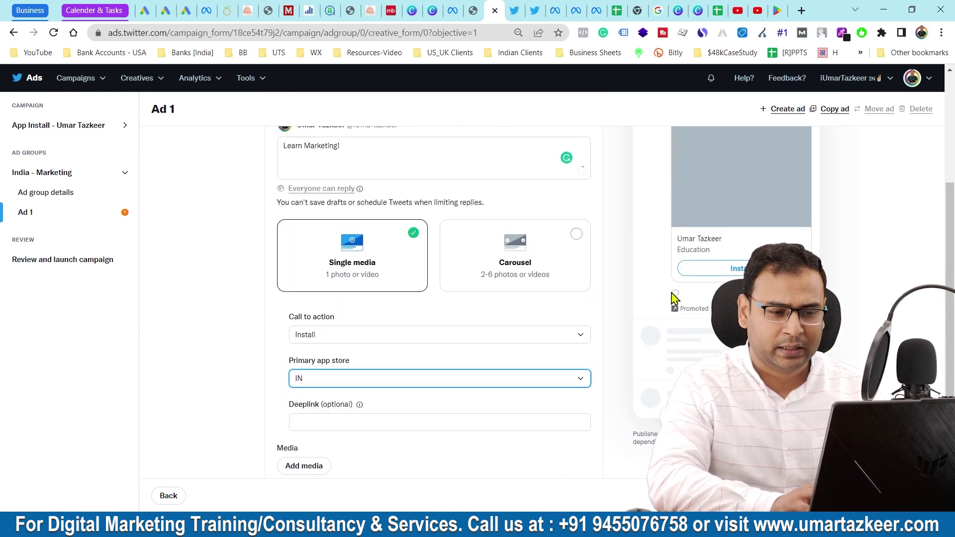
{"action": "scroll", "coordinate": [672, 298], "scroll_direction": "up", "scroll_amount": 3}
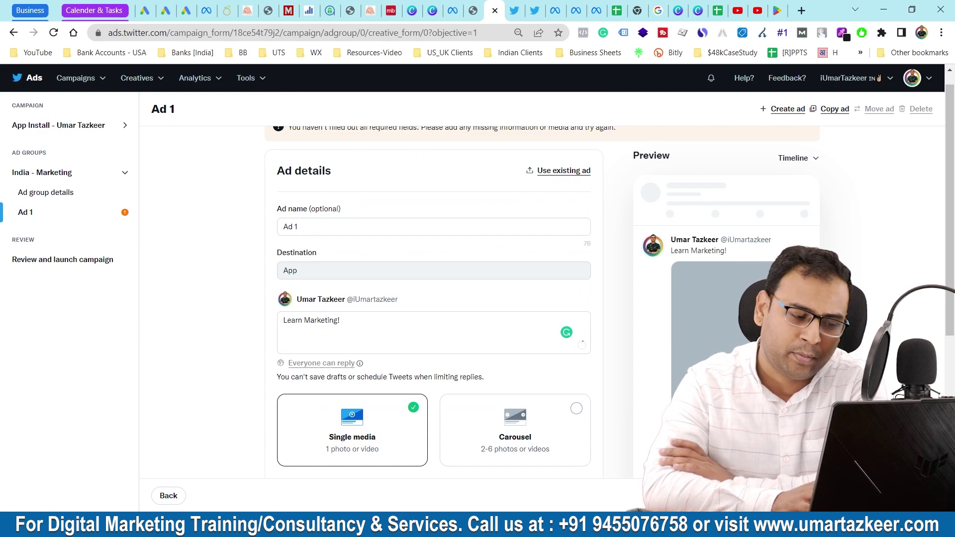
{"action": "scroll", "coordinate": [433, 299], "scroll_direction": "down", "scroll_amount": 2}
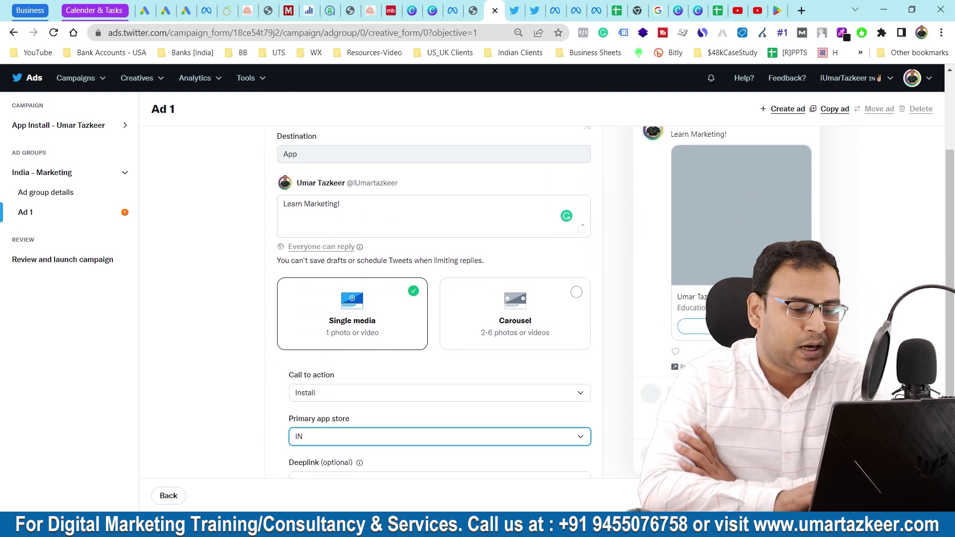
{"action": "scroll", "coordinate": [433, 298], "scroll_direction": "down", "scroll_amount": 2}
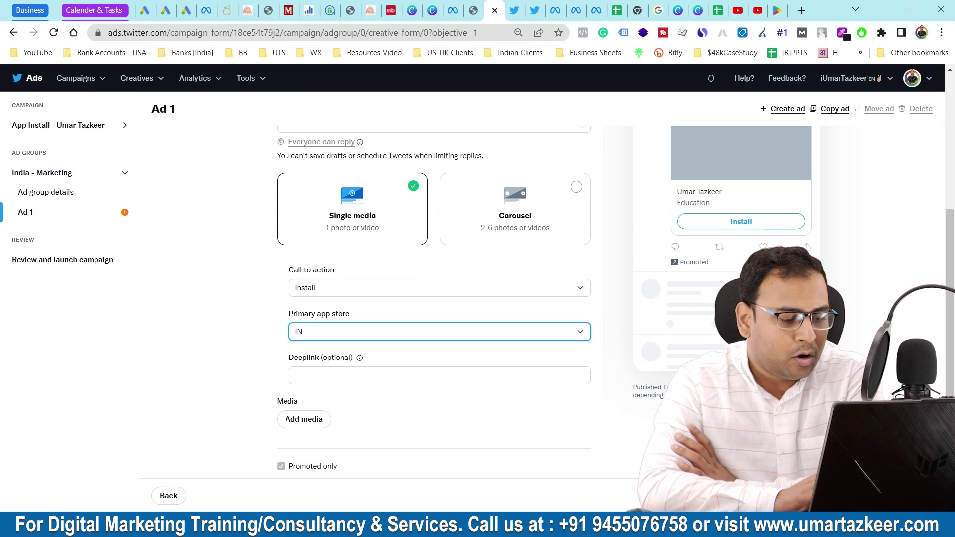
{"action": "left_click", "coordinate": [893, 496]}
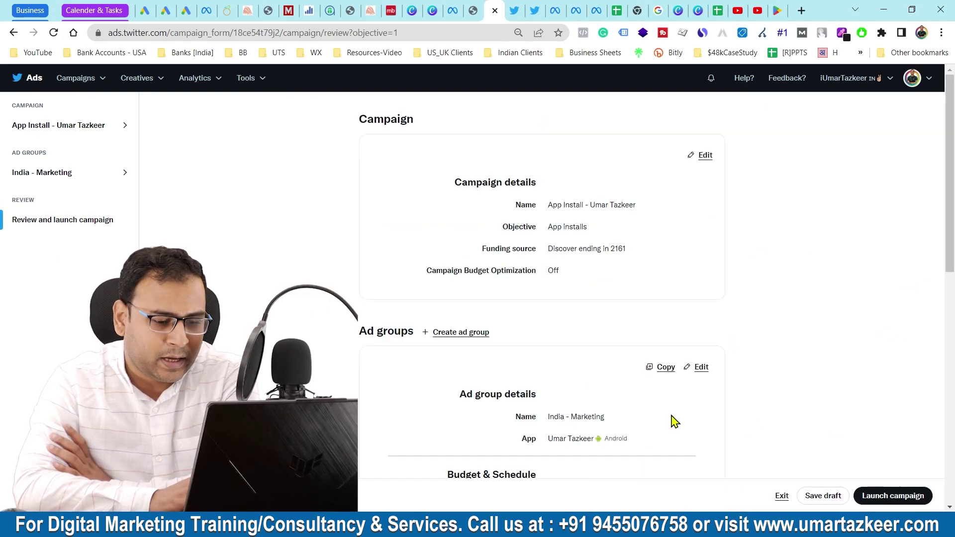
{"action": "scroll", "coordinate": [673, 421], "scroll_direction": "down", "scroll_amount": 6}
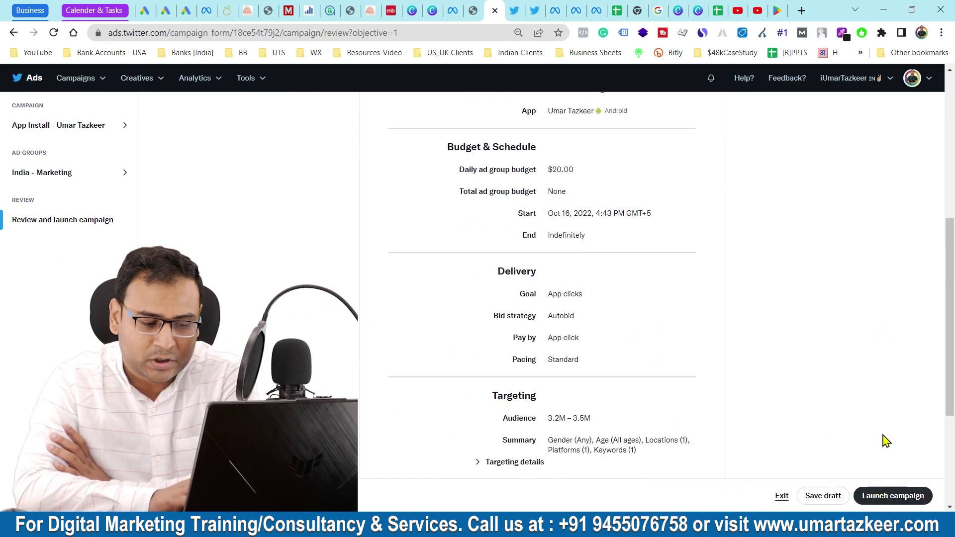
{"action": "scroll", "coordinate": [887, 442], "scroll_direction": "down", "scroll_amount": 2}
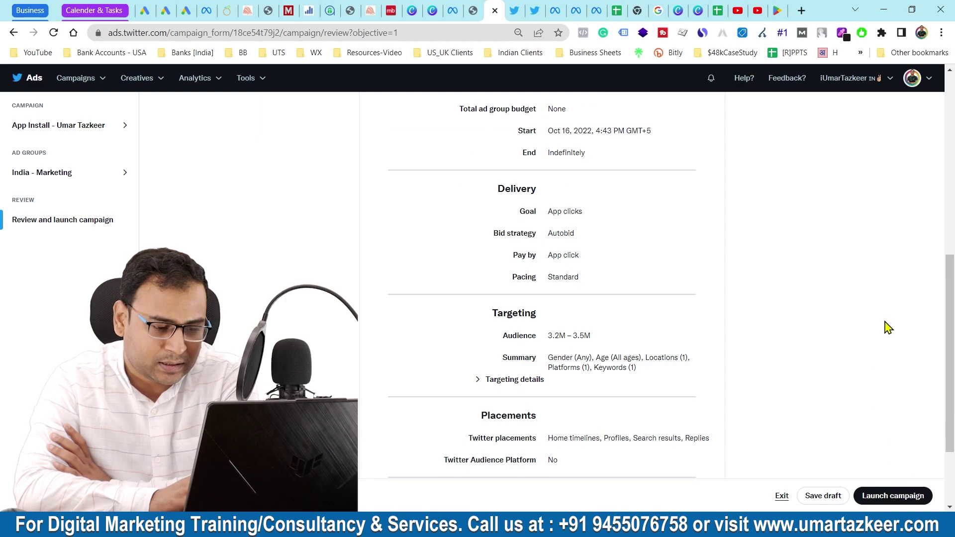
- Reopen the India - Marketing ad group's details from the campaign review and change its delivery goal to App installs
{"action": "scroll", "coordinate": [889, 327], "scroll_direction": "up", "scroll_amount": 10}
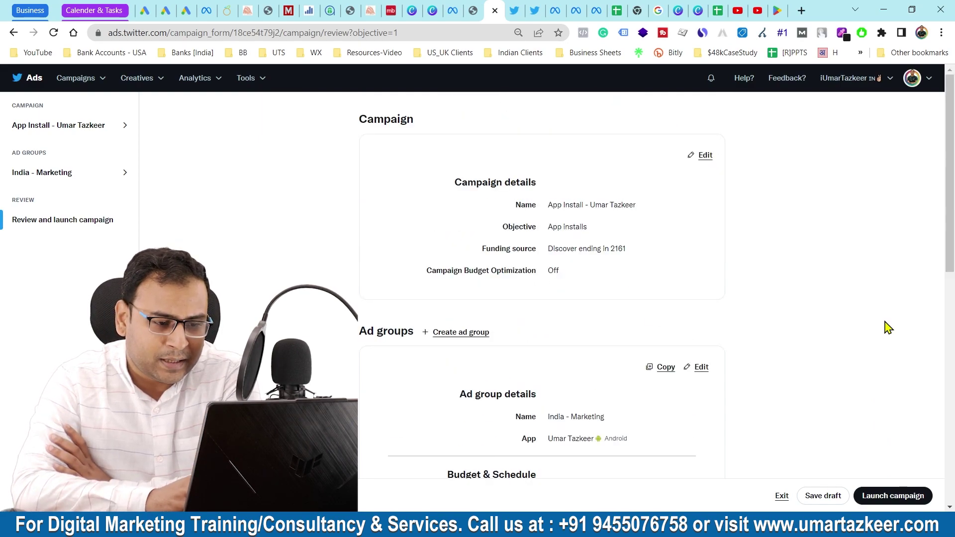
{"action": "left_click", "coordinate": [698, 166]}
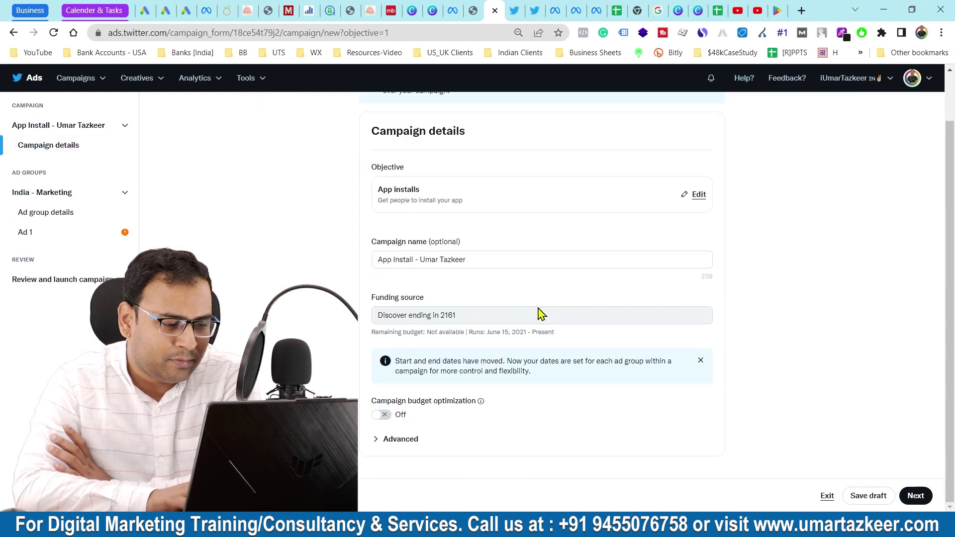
{"action": "left_click", "coordinate": [57, 212]}
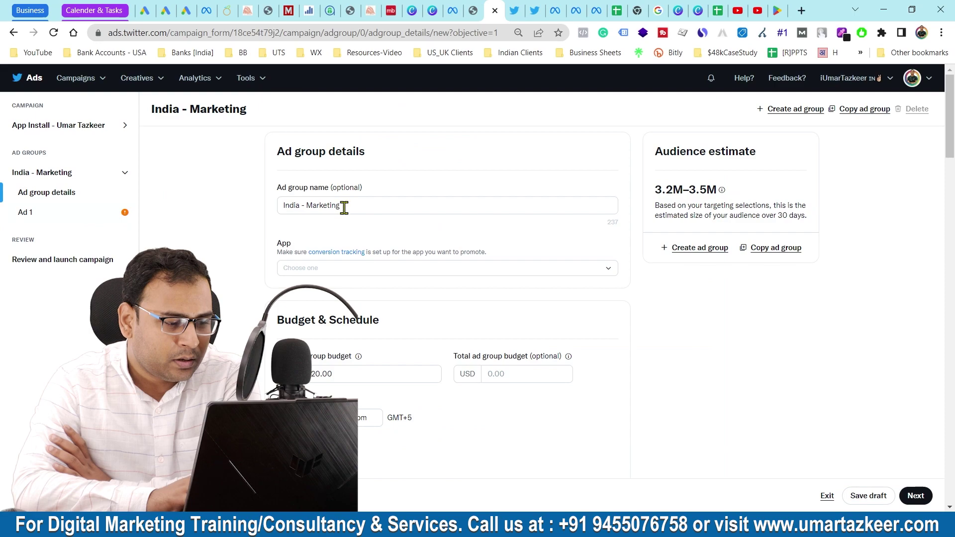
{"action": "scroll", "coordinate": [390, 296], "scroll_direction": "down", "scroll_amount": 10}
{"action": "scroll", "coordinate": [435, 296], "scroll_direction": "down", "scroll_amount": 3}
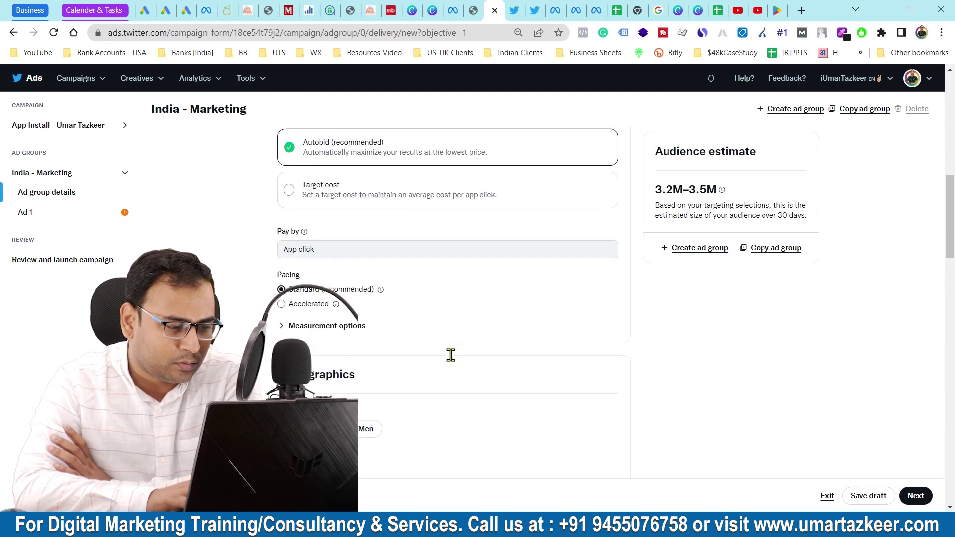
{"action": "scroll", "coordinate": [440, 214], "scroll_direction": "up", "scroll_amount": 6}
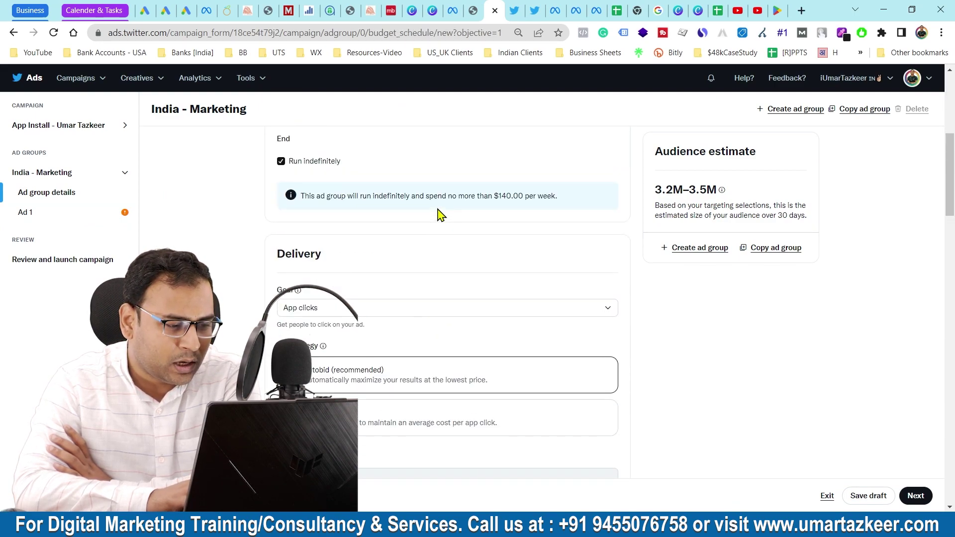
{"action": "left_click", "coordinate": [346, 314]}
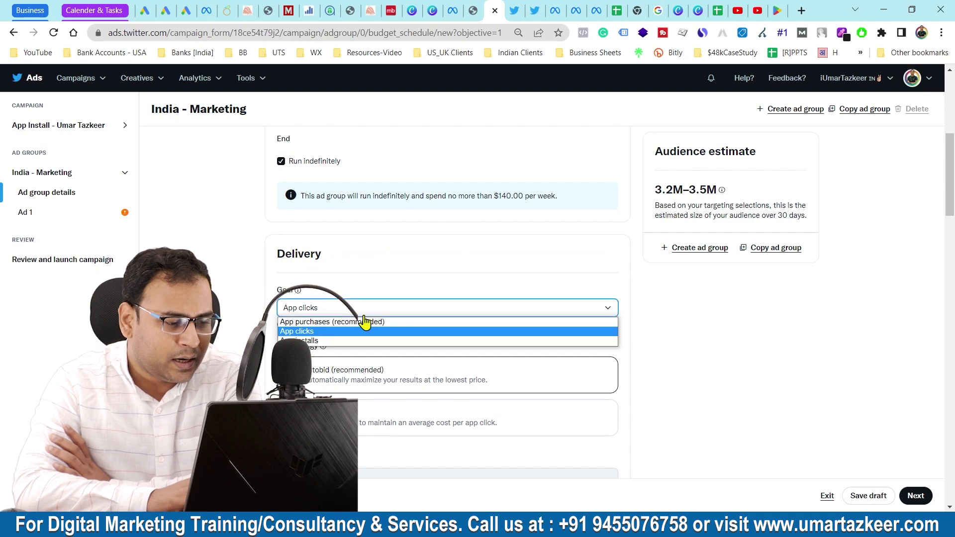
{"action": "left_click", "coordinate": [339, 346]}
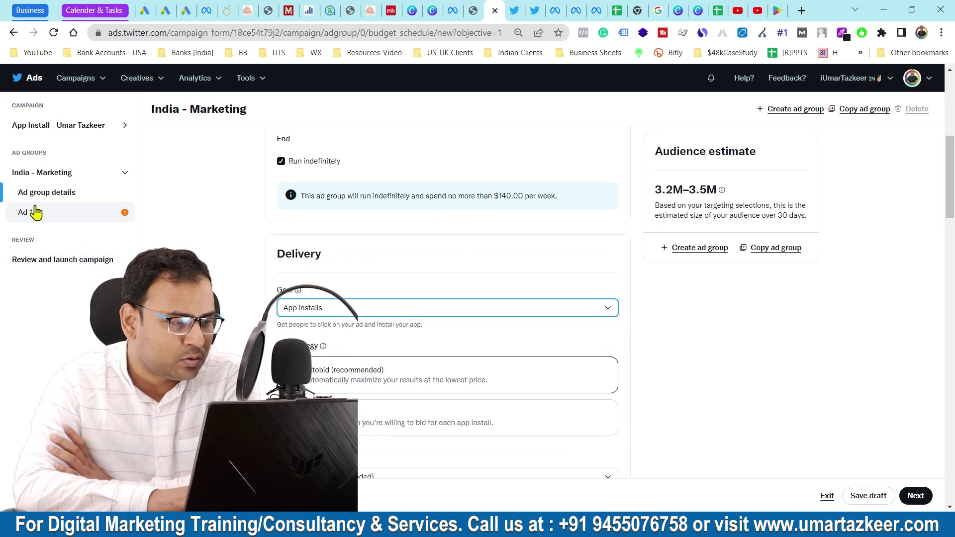
- Return to the campaign review and check the campaign details and the ad group's budget, schedule and delivery summary
{"action": "left_click", "coordinate": [43, 268]}
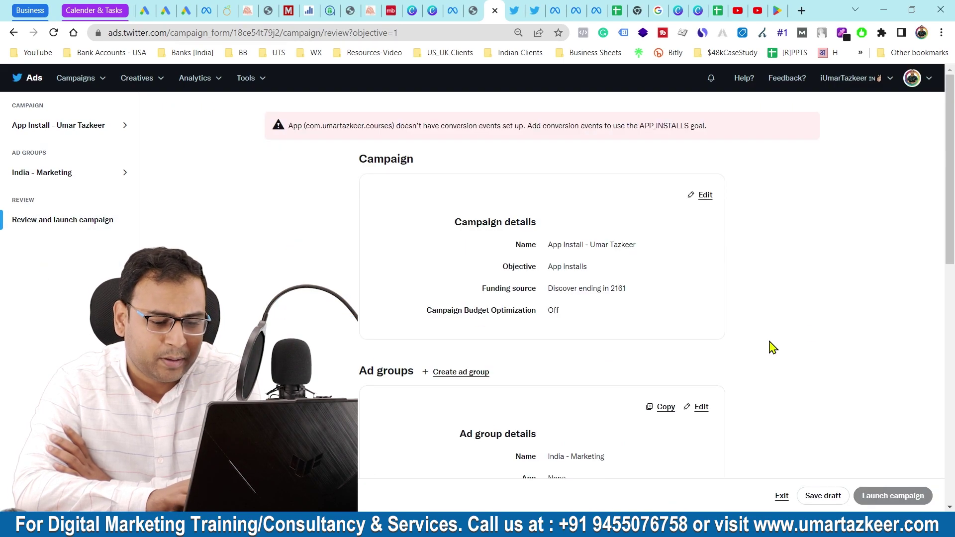
{"action": "scroll", "coordinate": [773, 347], "scroll_direction": "down", "scroll_amount": 5}
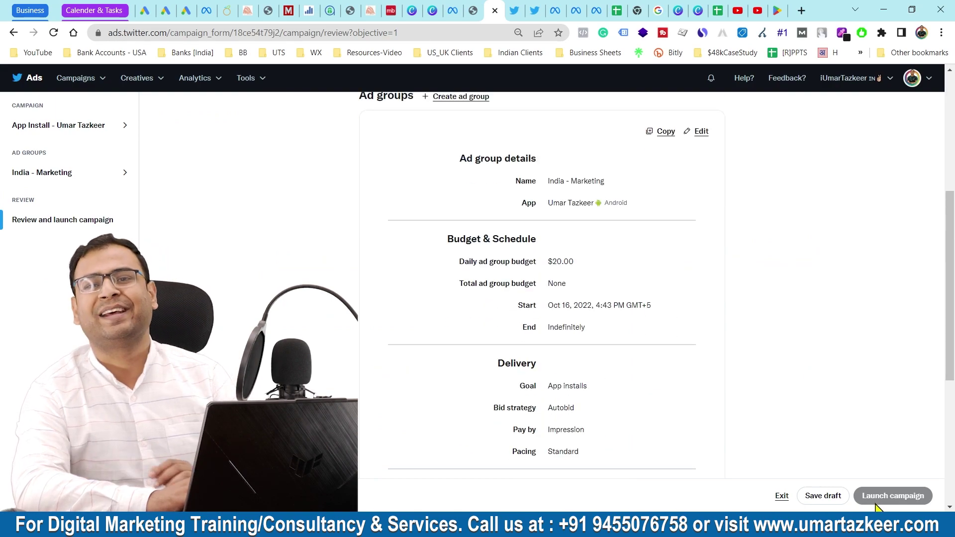
{"action": "scroll", "coordinate": [894, 443], "scroll_direction": "down", "scroll_amount": 3}
{"action": "scroll", "coordinate": [893, 443], "scroll_direction": "up", "scroll_amount": 8}
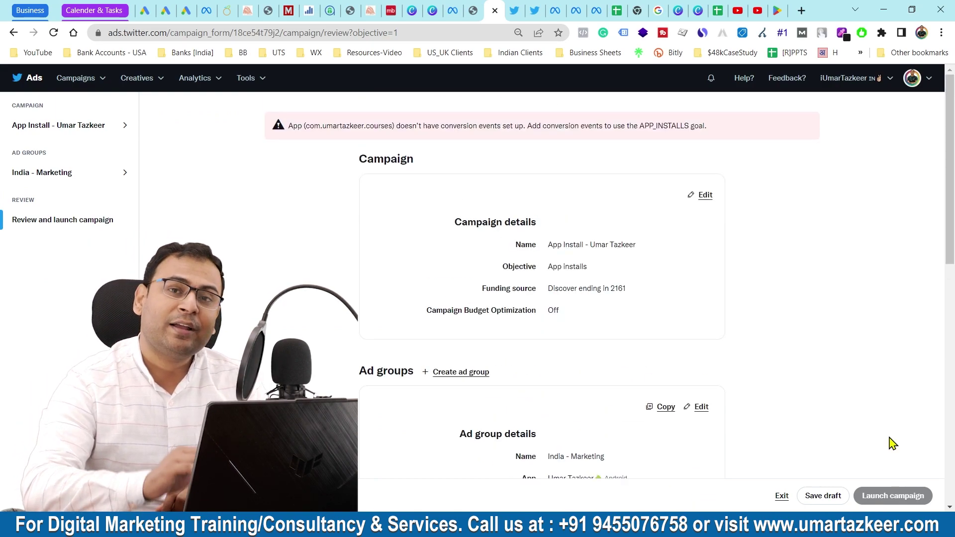